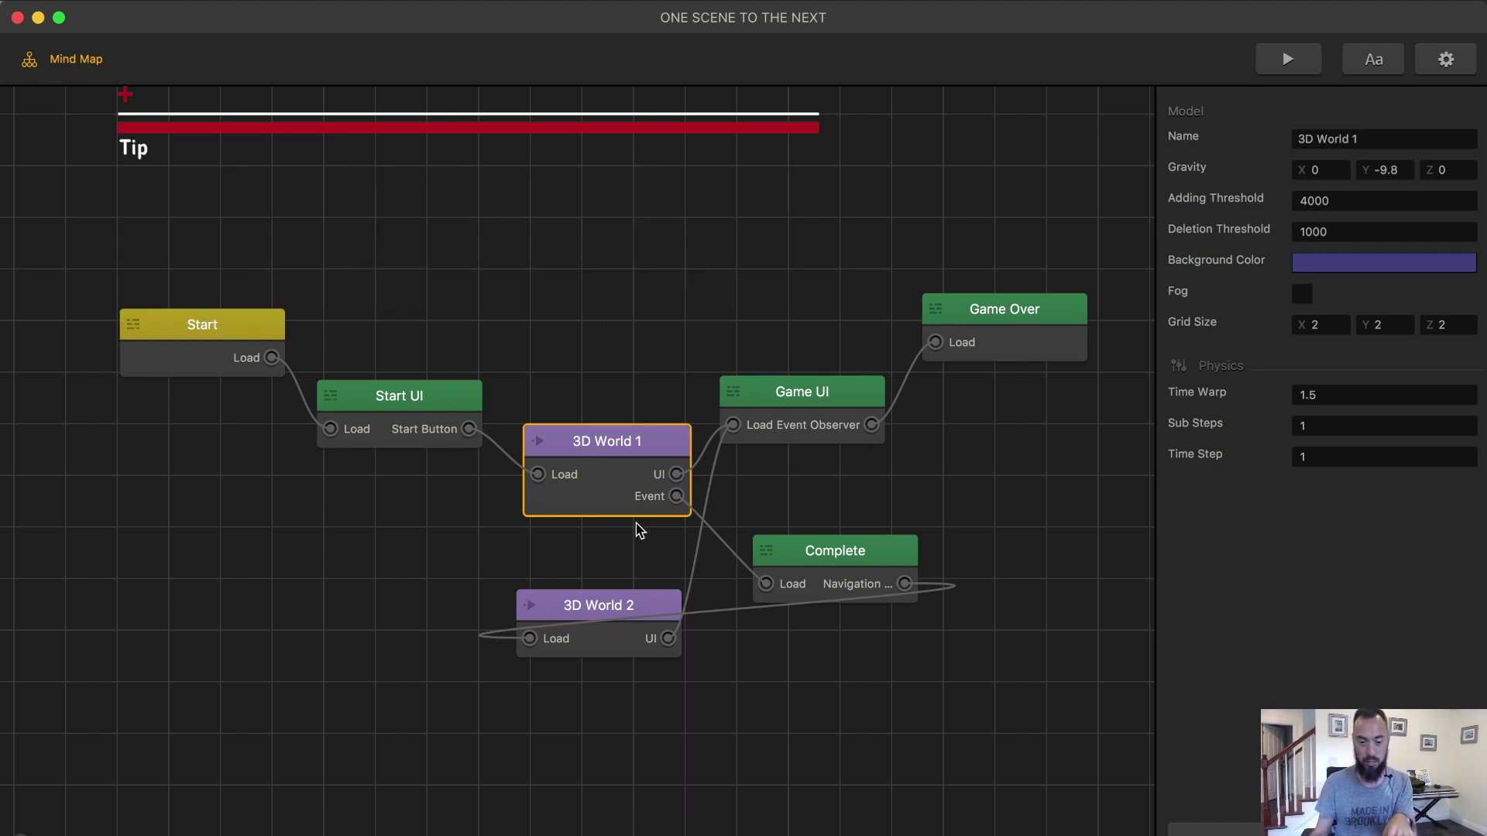
# Nudge the Complete node up and left, then look at the Complete UI and the 3D World 2 scene
pyautogui.click(837, 551)
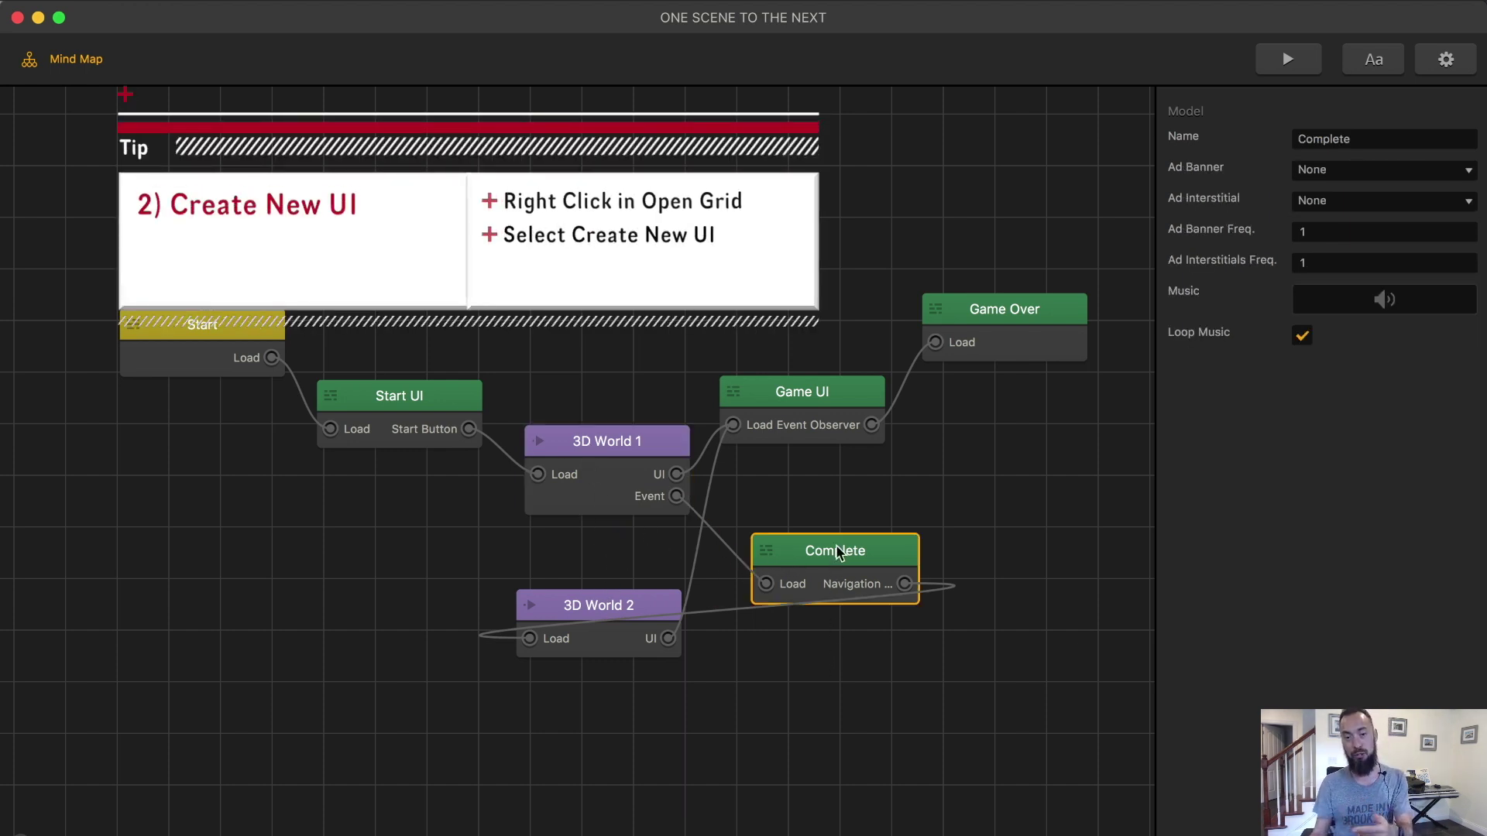
pyautogui.moveTo(836, 546); pyautogui.dragTo(829, 524)
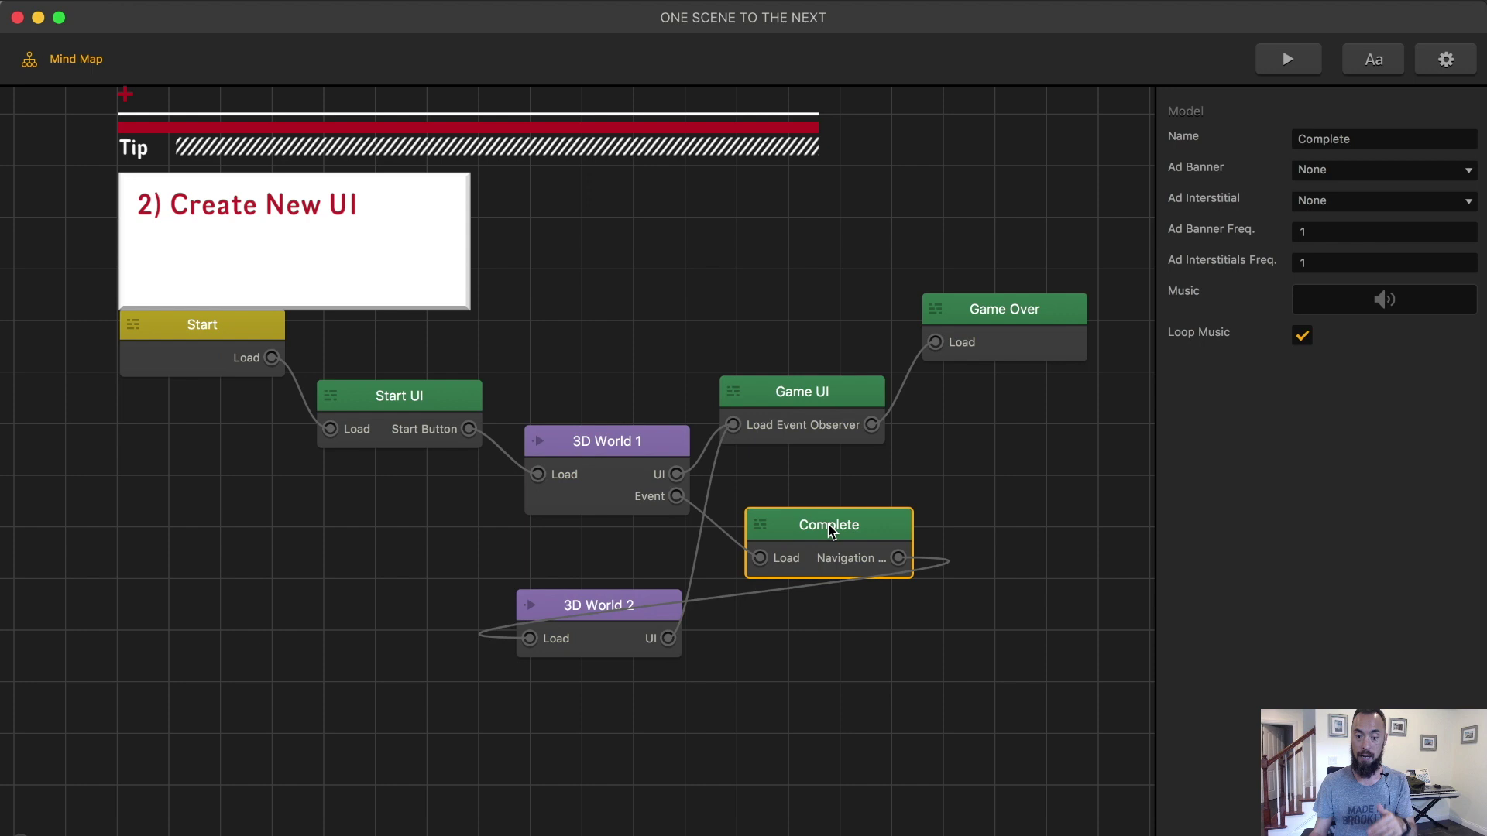
pyautogui.doubleClick(829, 527)
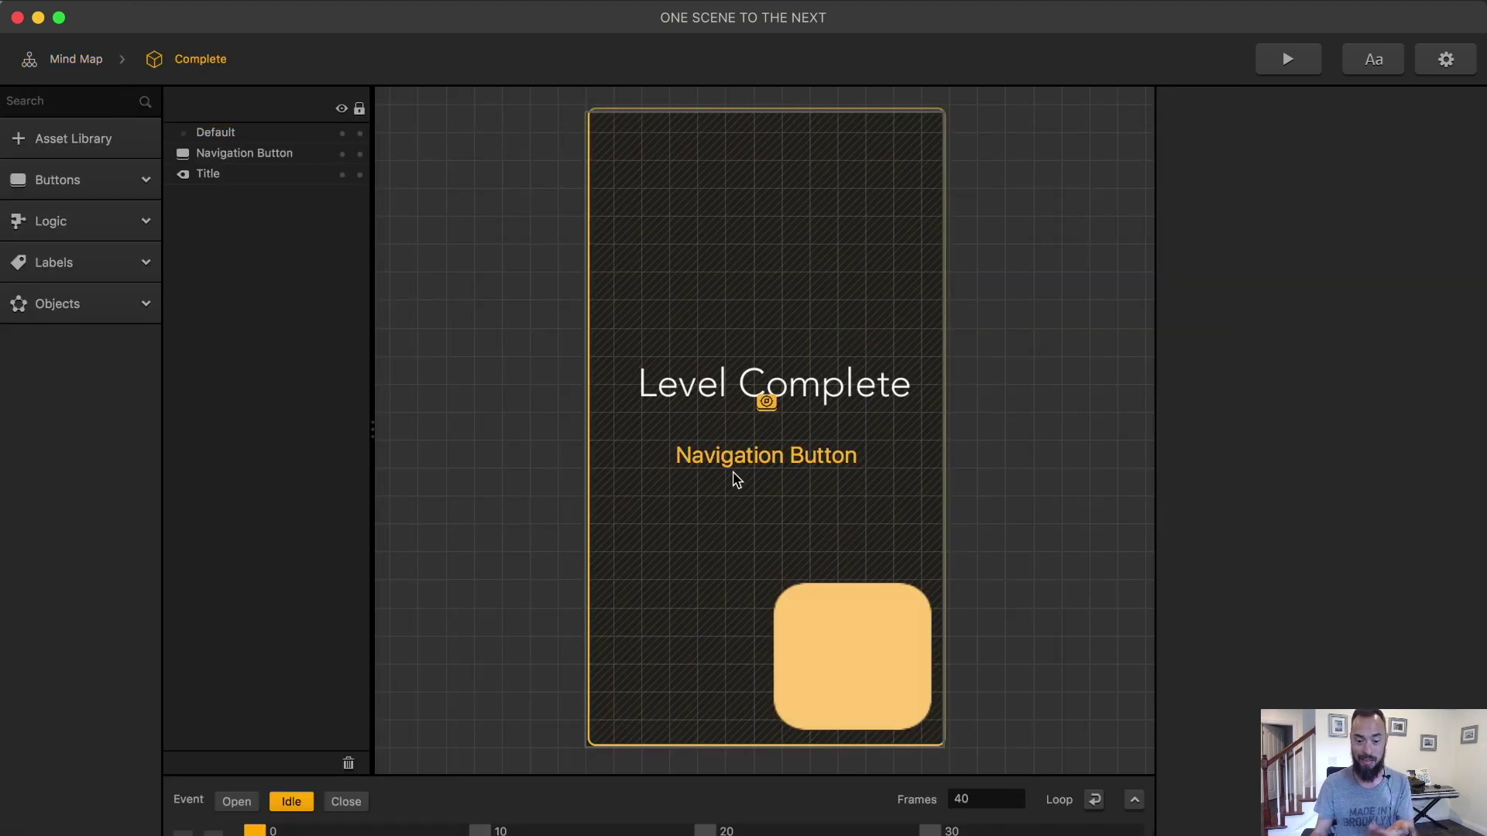
pyautogui.press('Escape')
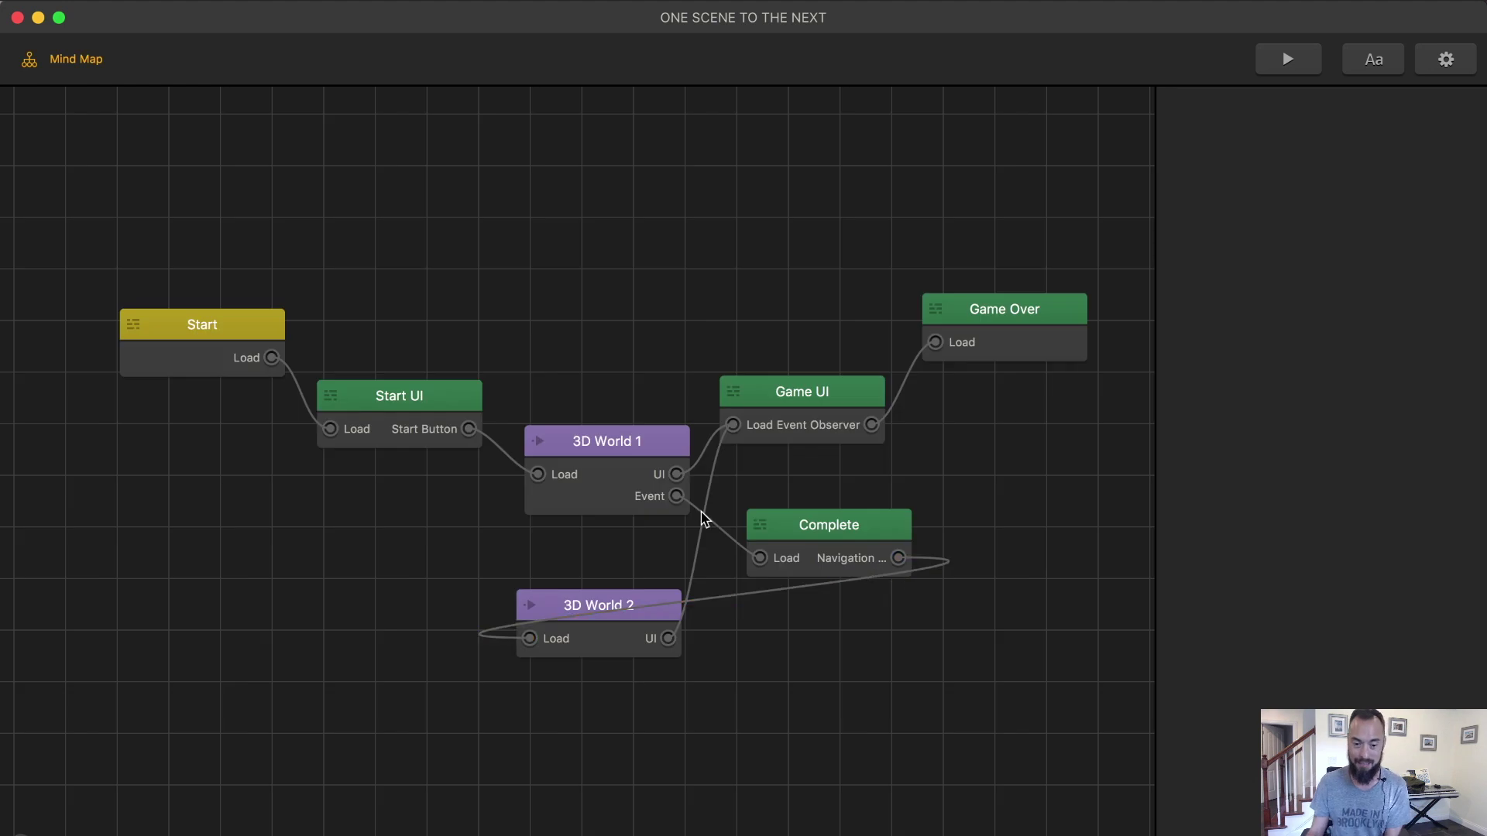
pyautogui.doubleClick(597, 614)
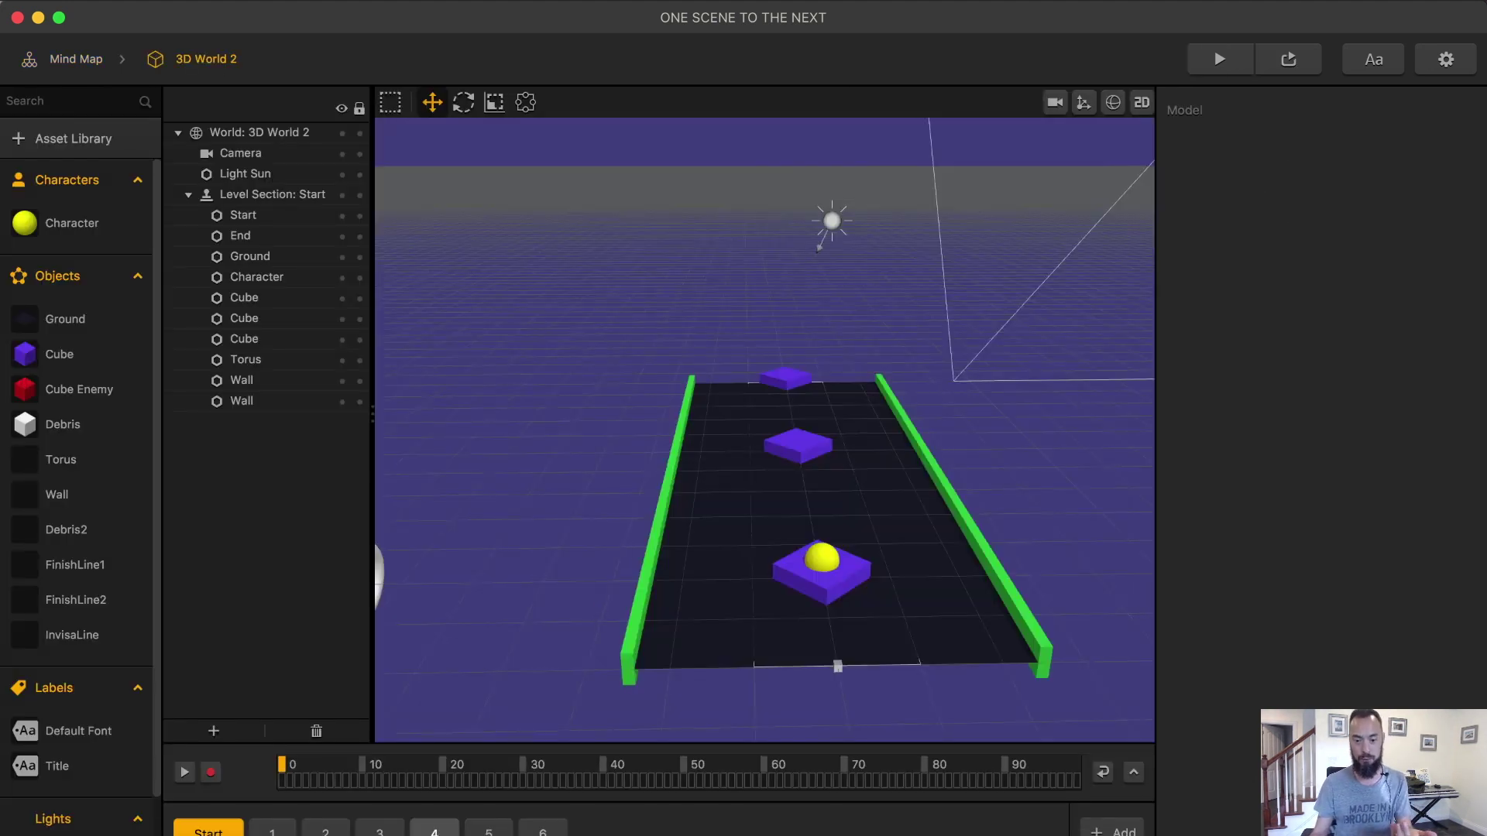
pyautogui.click(75, 59)
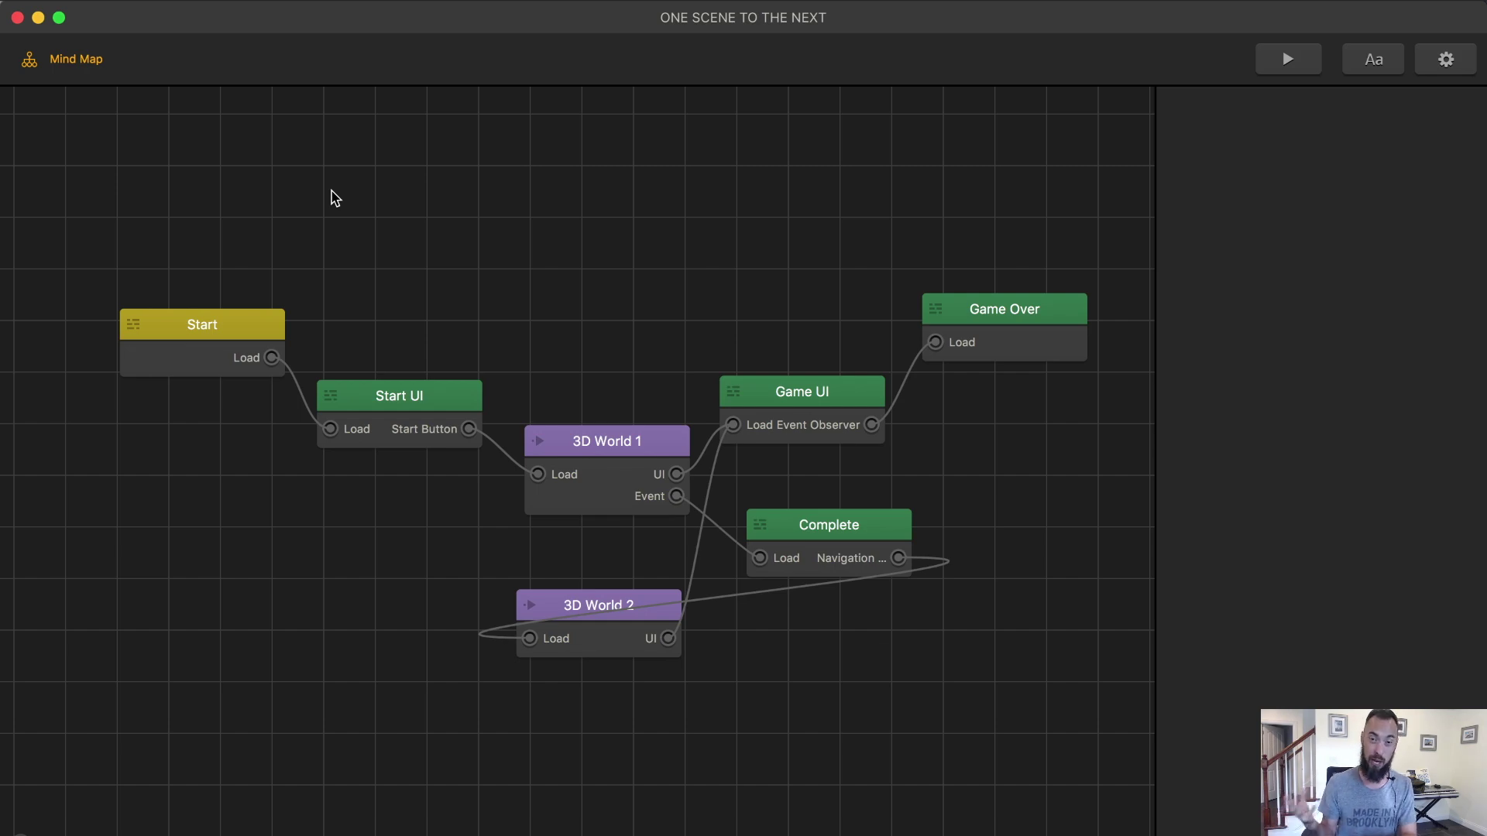
# Open 3D World 1, zoom in on level section 6 and select a checkered FinishLine block
pyautogui.doubleClick(607, 441)
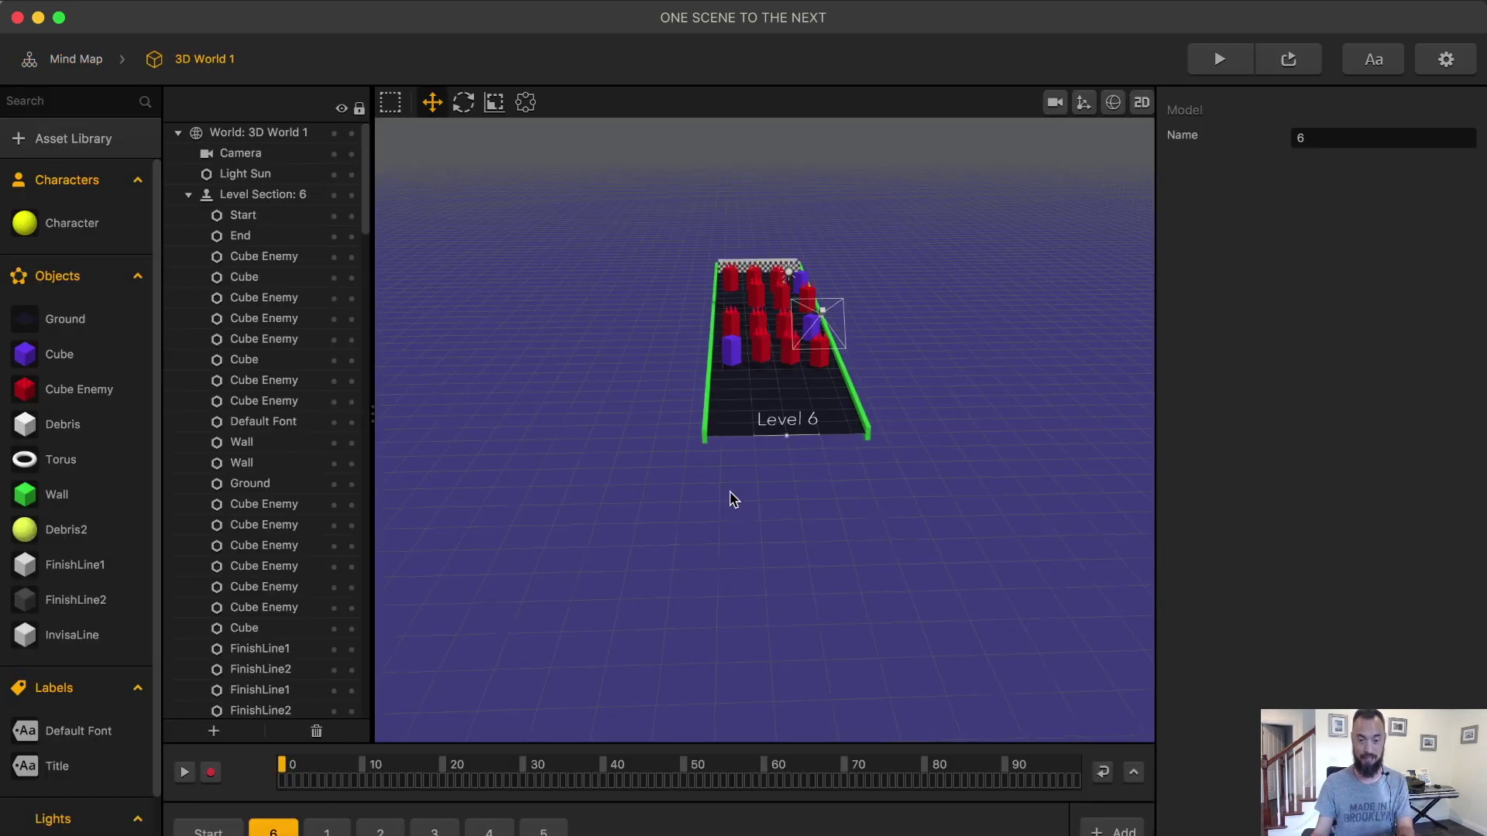
pyautogui.scroll(5, 733, 500)
pyautogui.scroll(-5, 733, 499)
pyautogui.scroll(2, 755, 553)
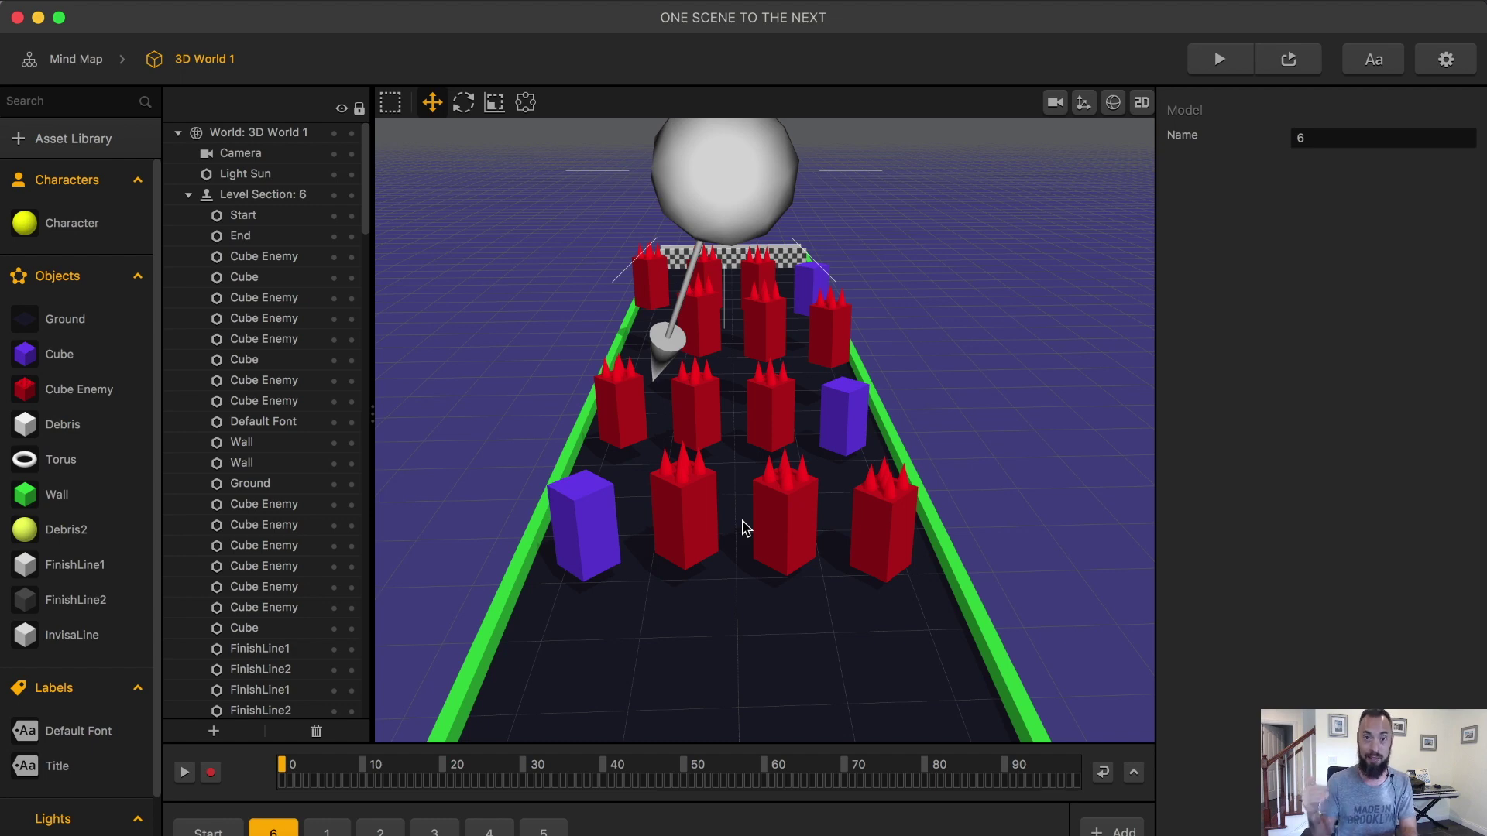
pyautogui.scroll(10, 833, 568)
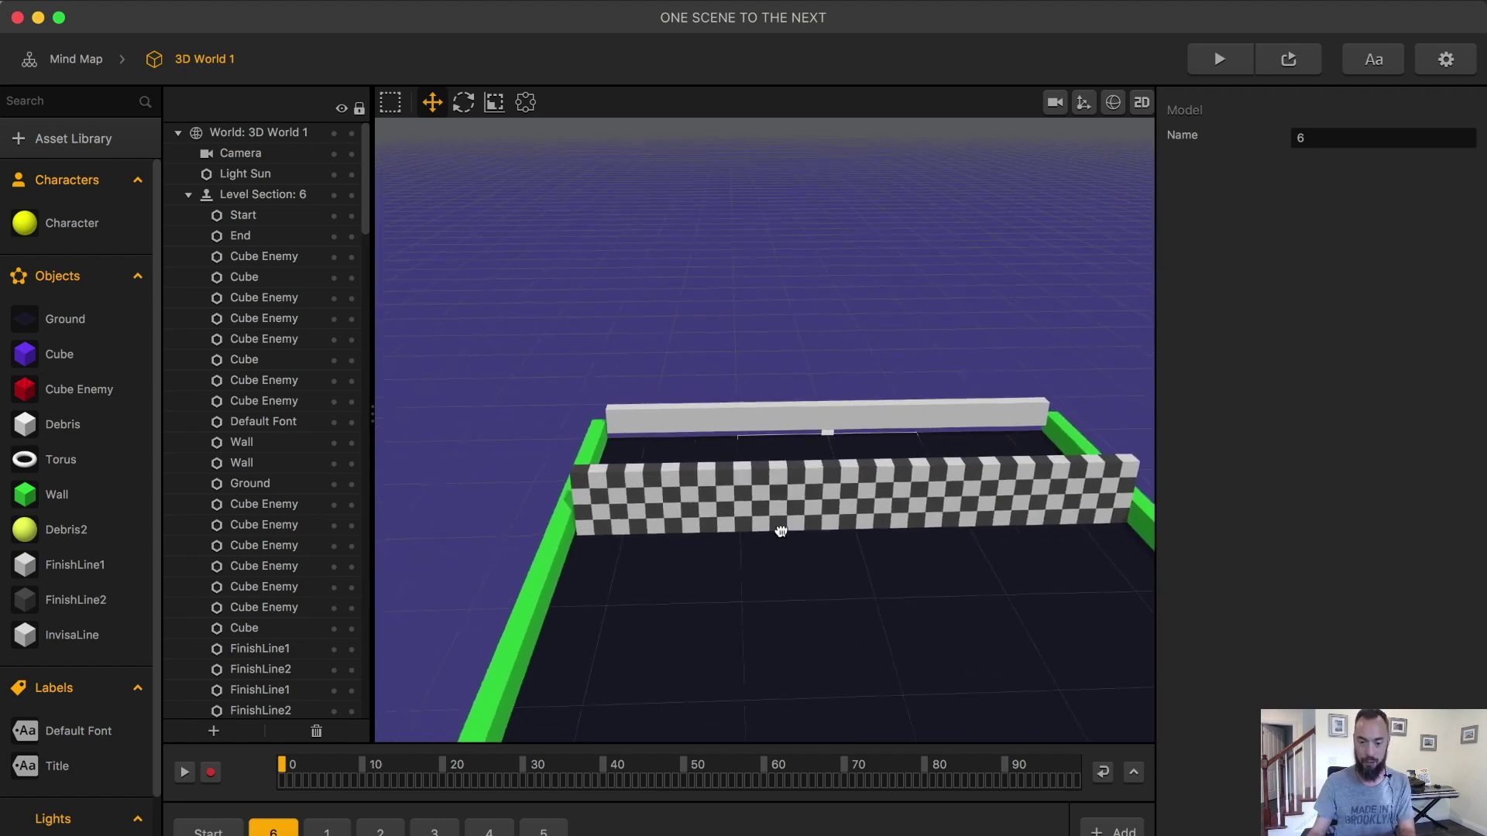
pyautogui.click(773, 471)
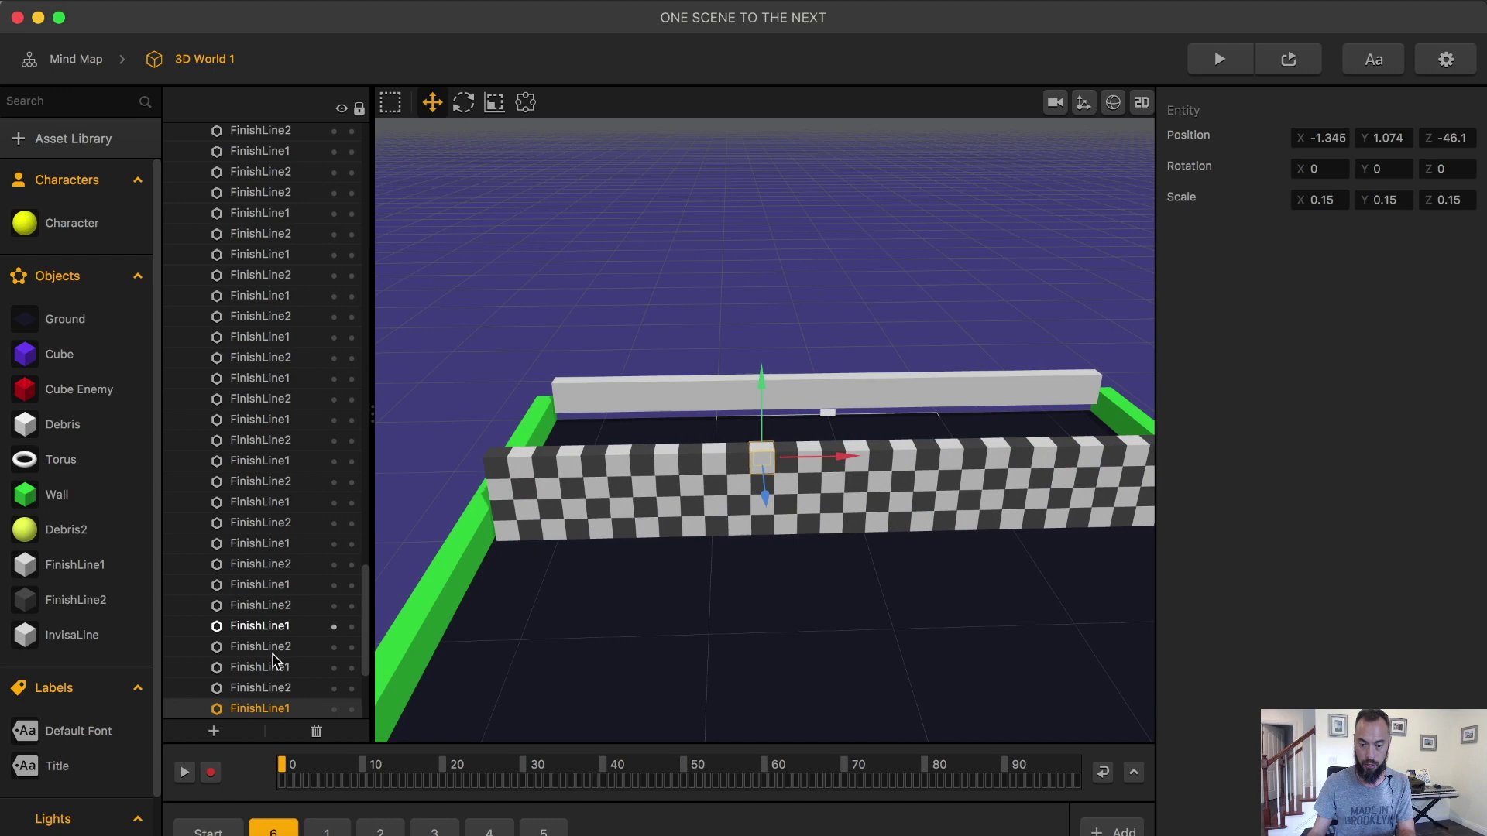
pyautogui.scroll(-1, 109, 674)
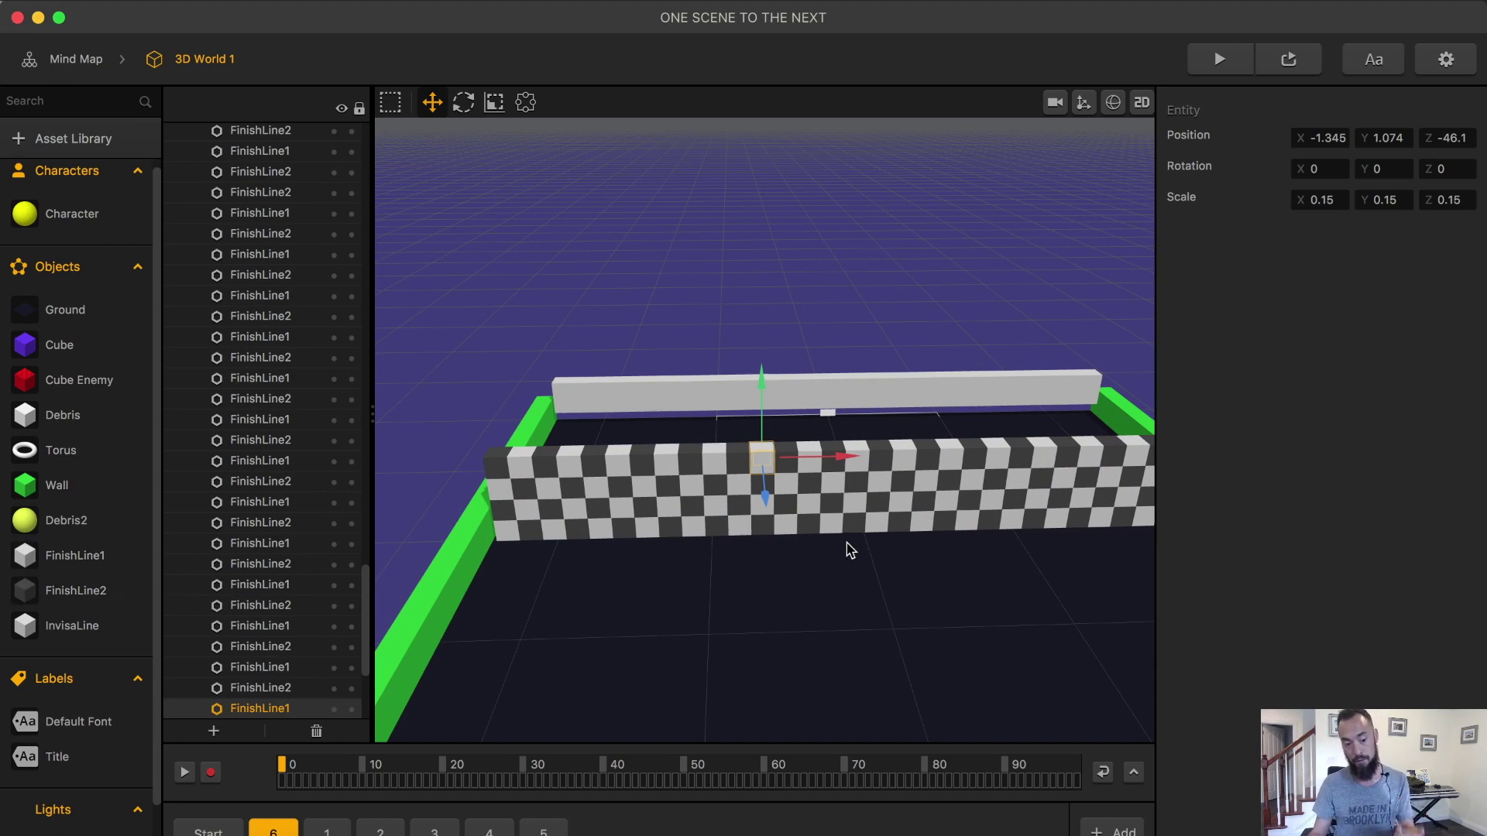
# Inspect FinishLine2's logic and its 3D Model node settings
pyautogui.doubleClick(540, 534)
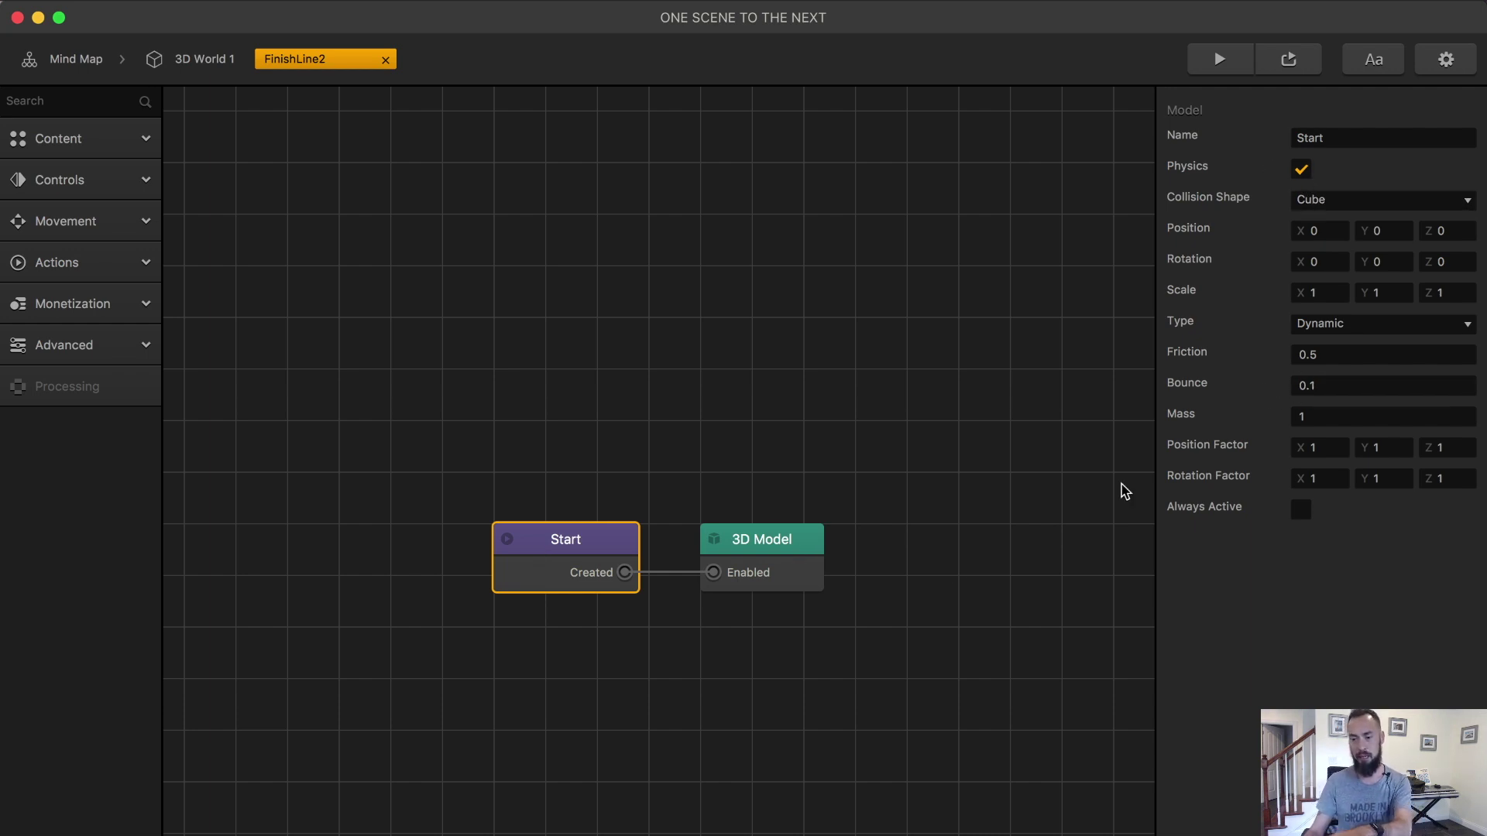
pyautogui.click(748, 585)
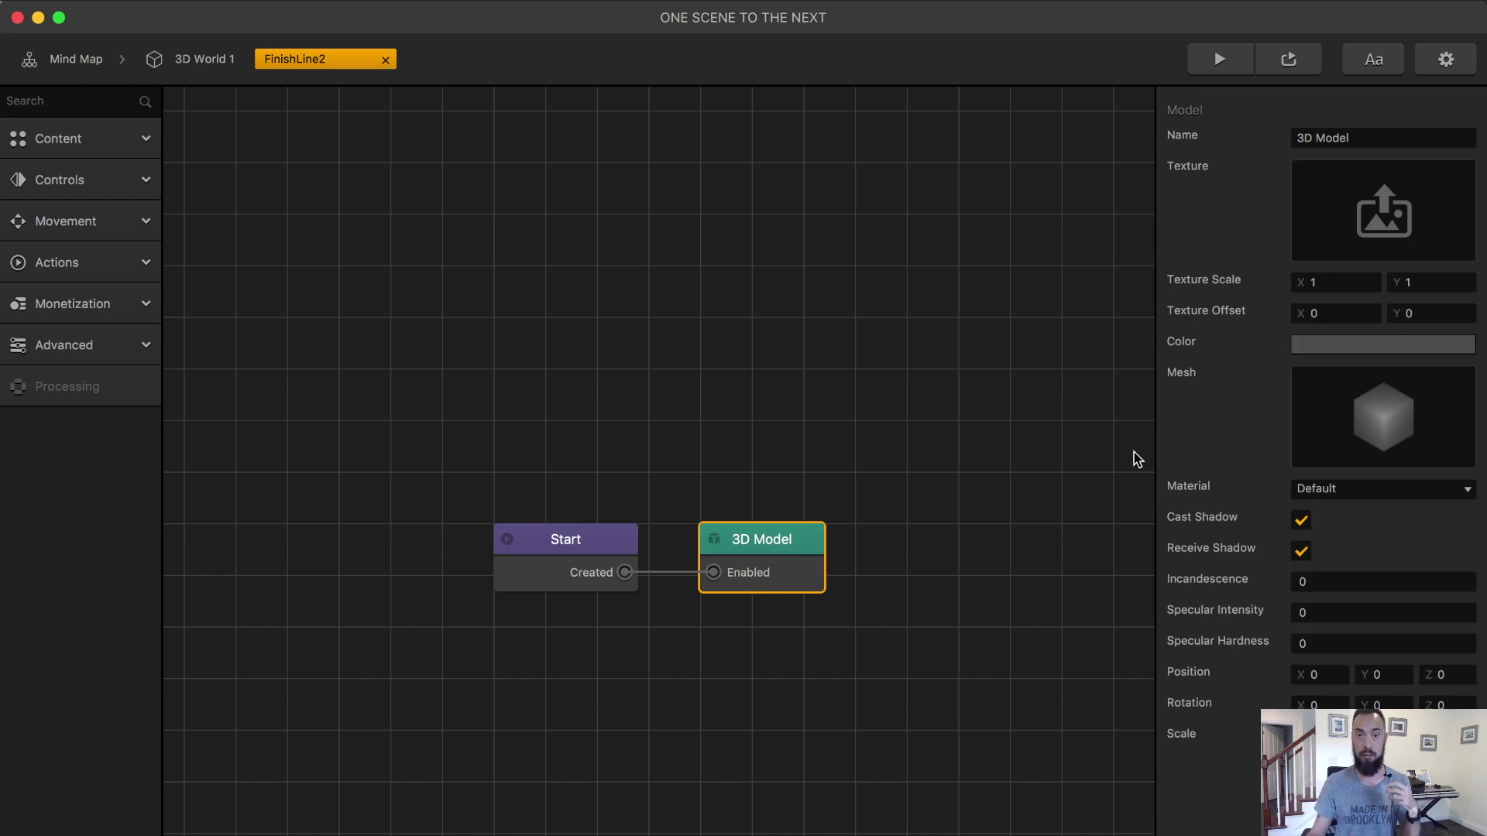
pyautogui.click(189, 61)
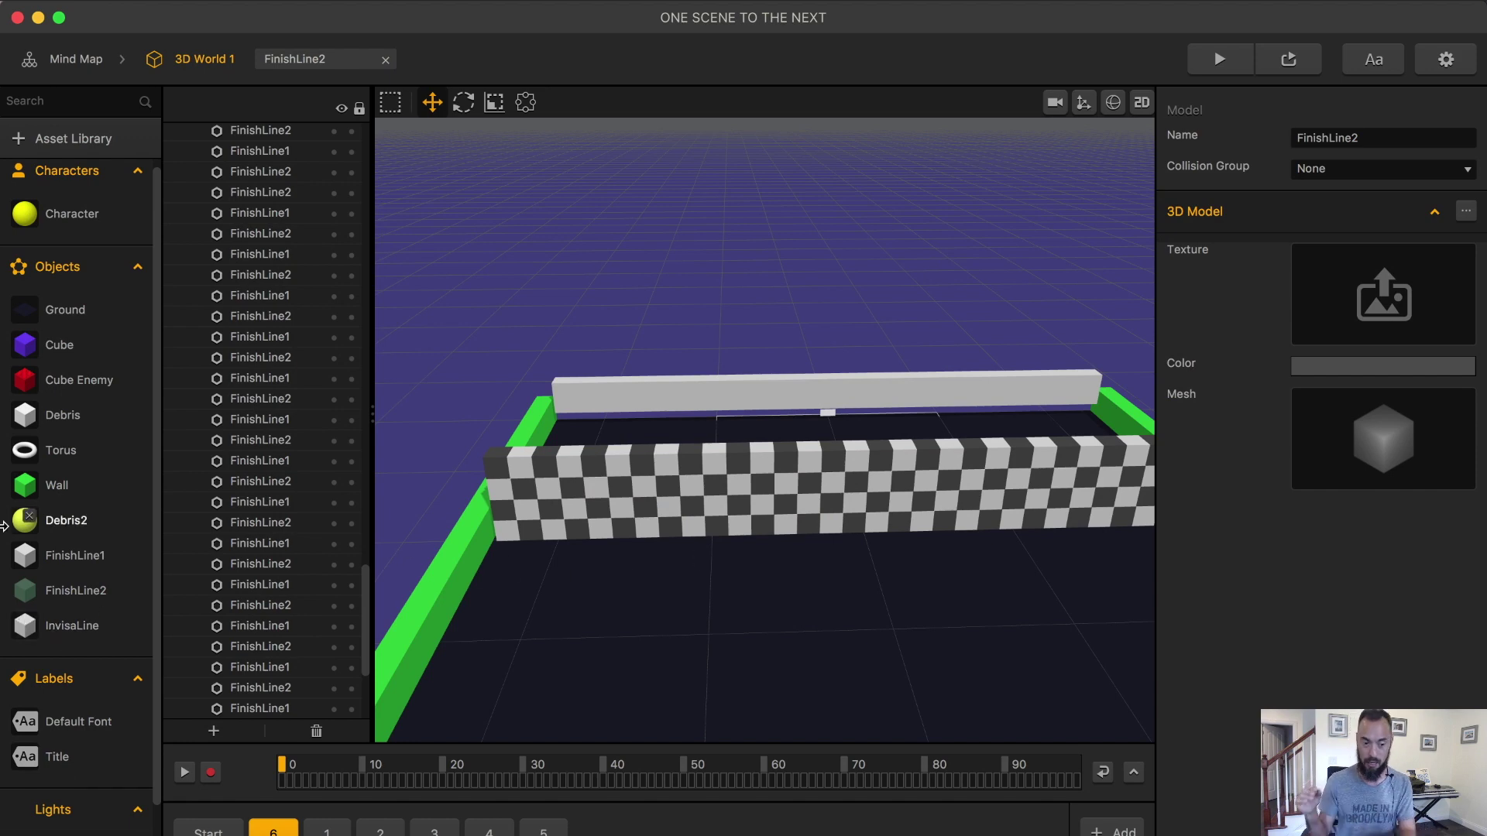
# In FinishLine1's logic, move the If Collide and Event nodes lower on the canvas
pyautogui.doubleClick(68, 555)
pyautogui.moveTo(671, 377); pyautogui.dragTo(695, 419)
pyautogui.moveTo(871, 362); pyautogui.dragTo(869, 401)
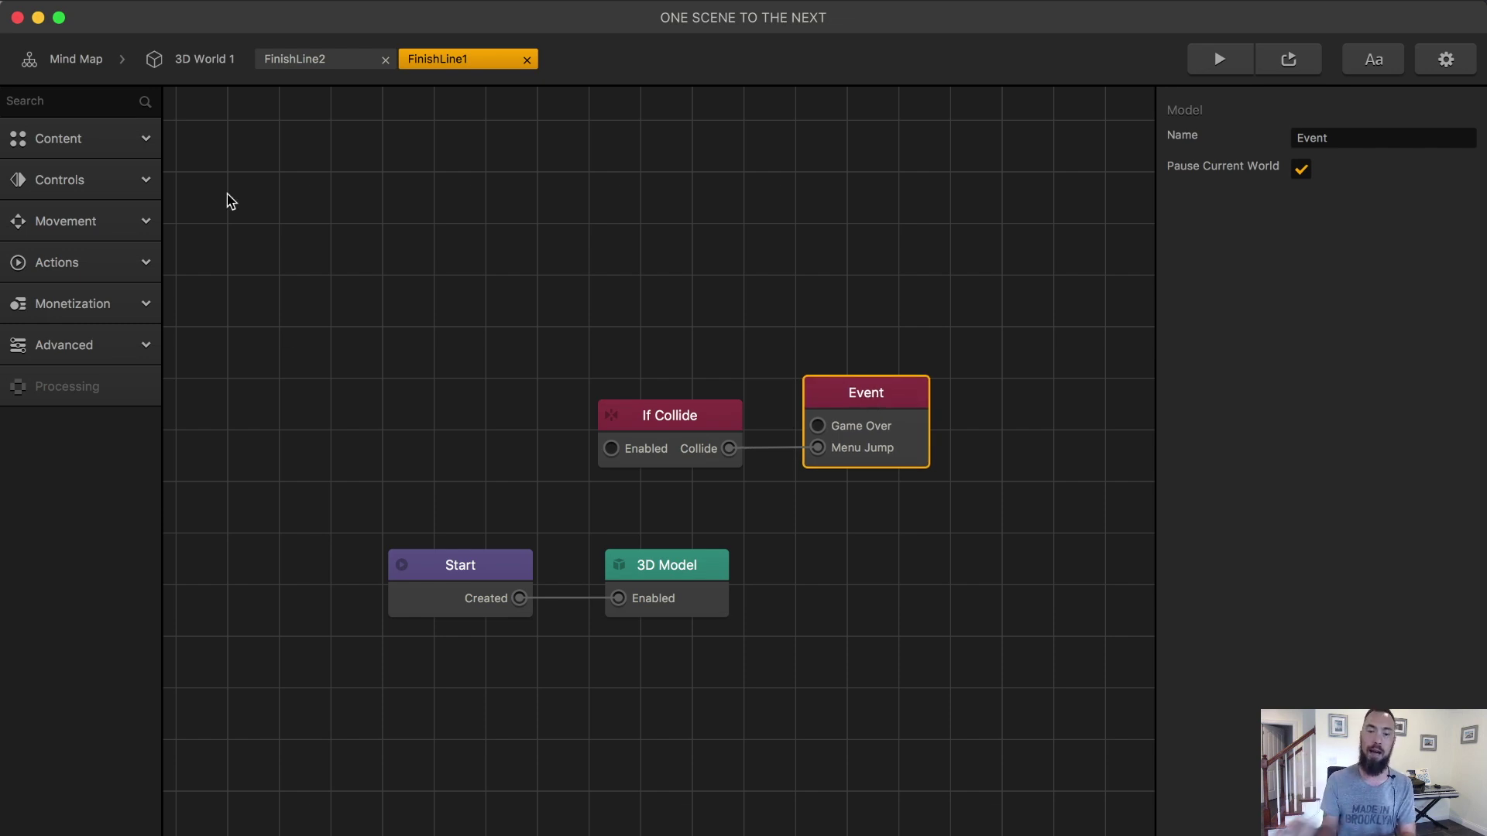
pyautogui.click(190, 60)
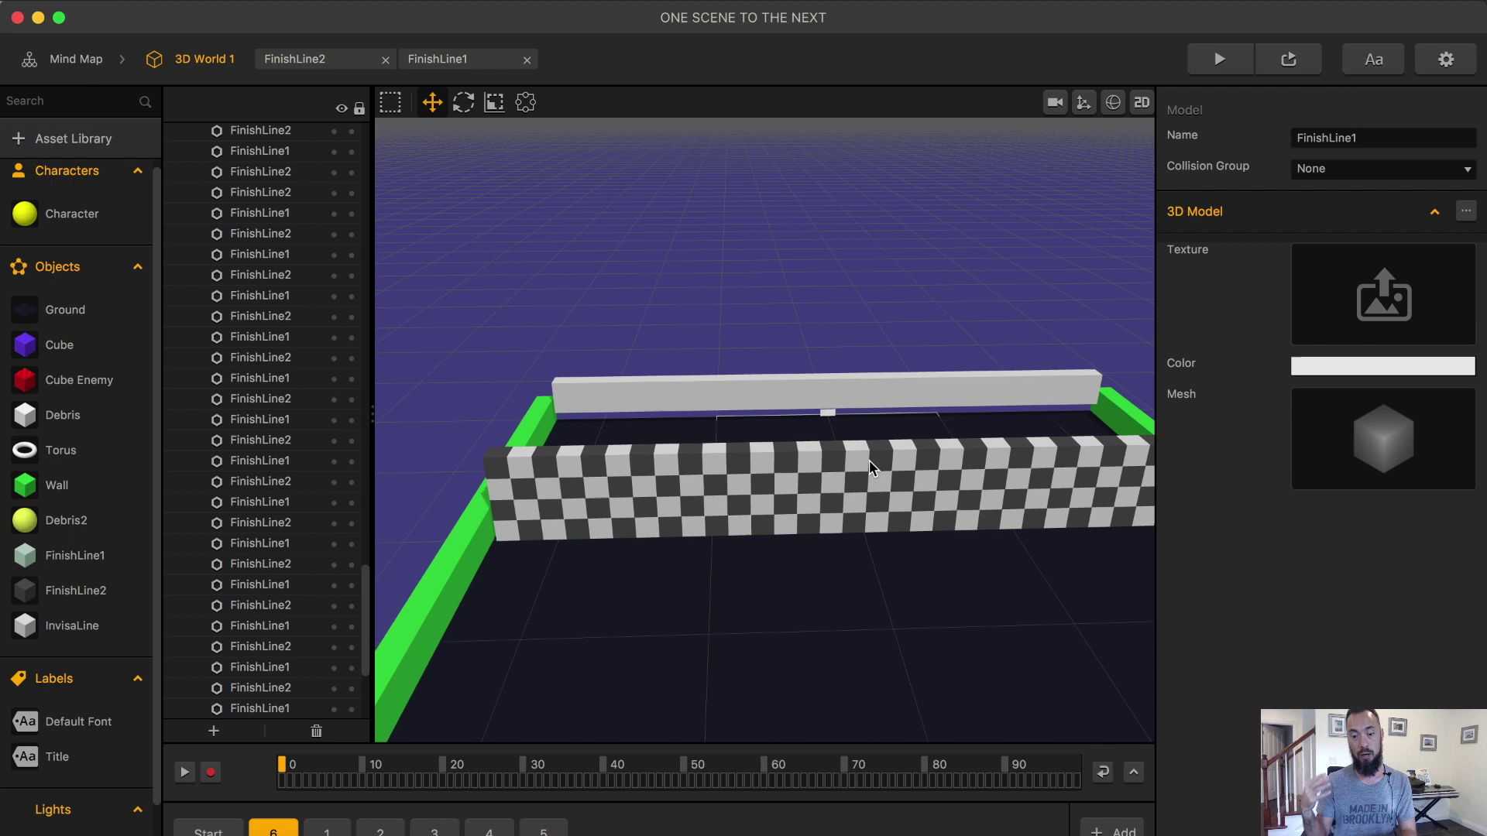
# Open InvisaLine's logic and review the If Collide node and the behaviour categories
pyautogui.click(838, 398)
pyautogui.doubleClick(66, 626)
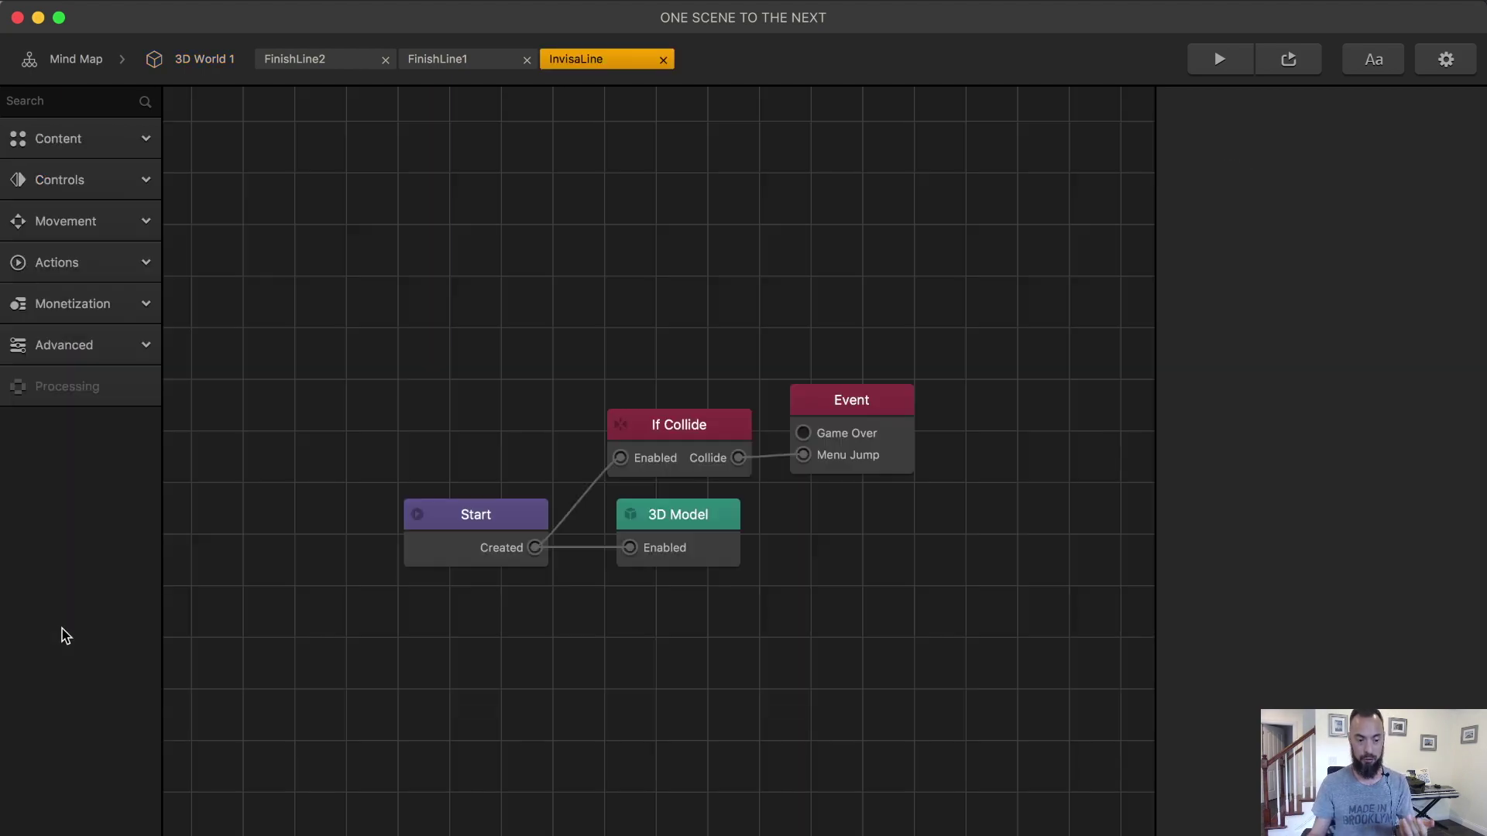
pyautogui.click(77, 344)
pyautogui.click(77, 262)
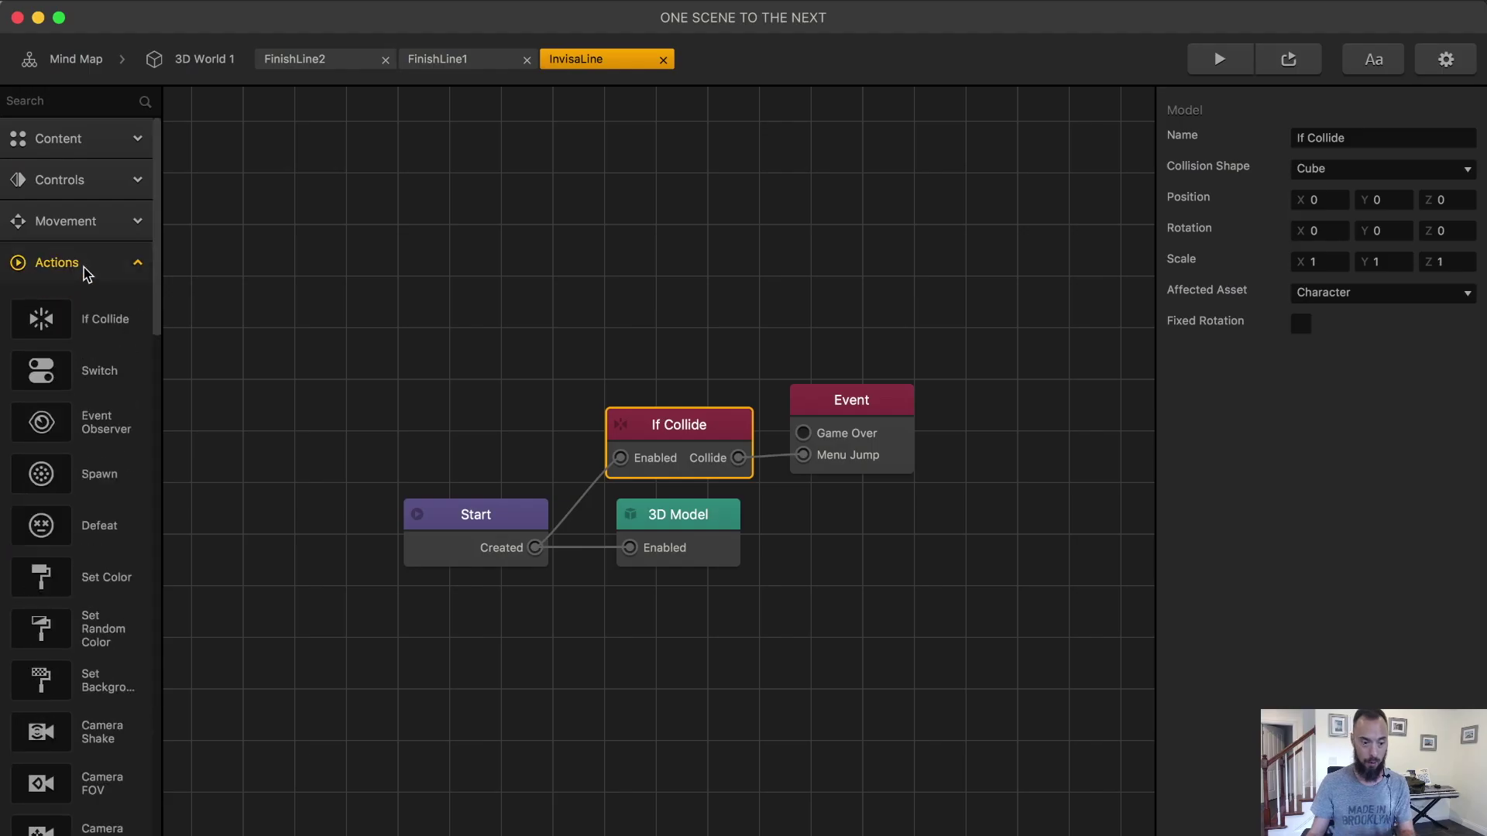
pyautogui.click(77, 221)
pyautogui.click(99, 186)
pyautogui.scroll(-10, 97, 348)
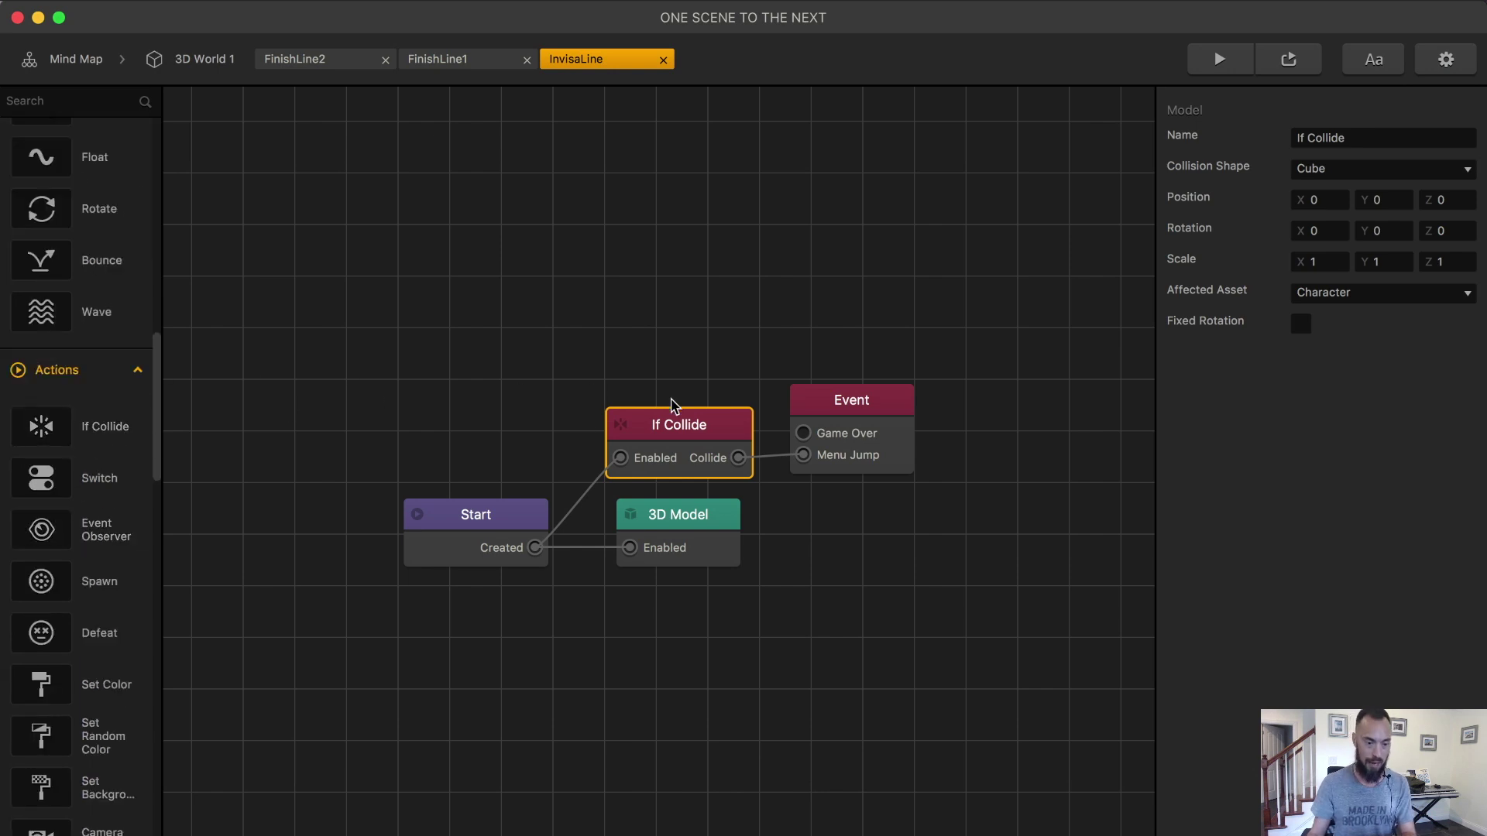
pyautogui.click(674, 374)
pyautogui.click(659, 434)
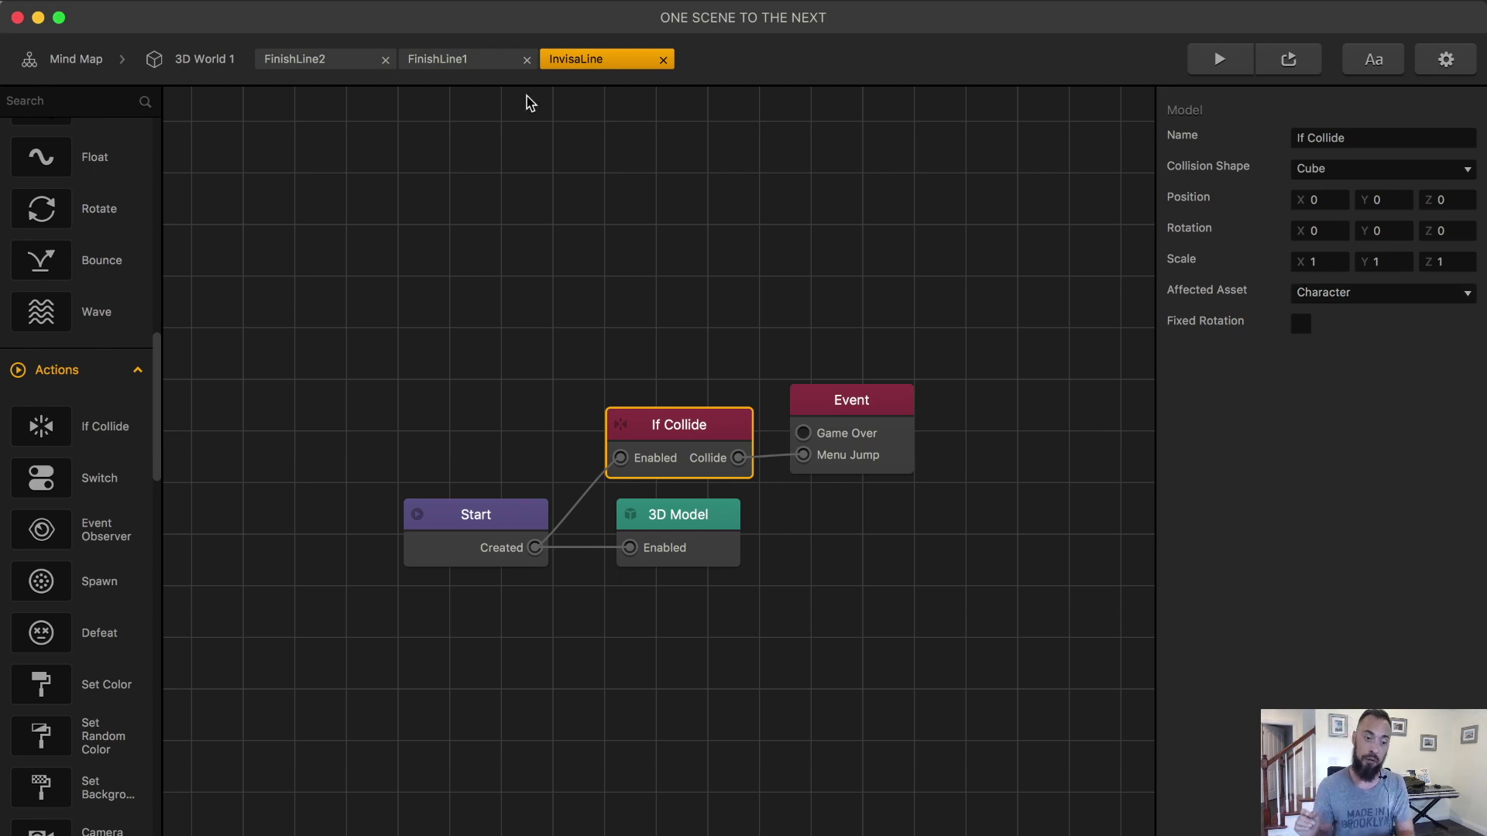
# Review the Character's logic, then nudge InvisaLine's Event node slightly upward
pyautogui.click(184, 62)
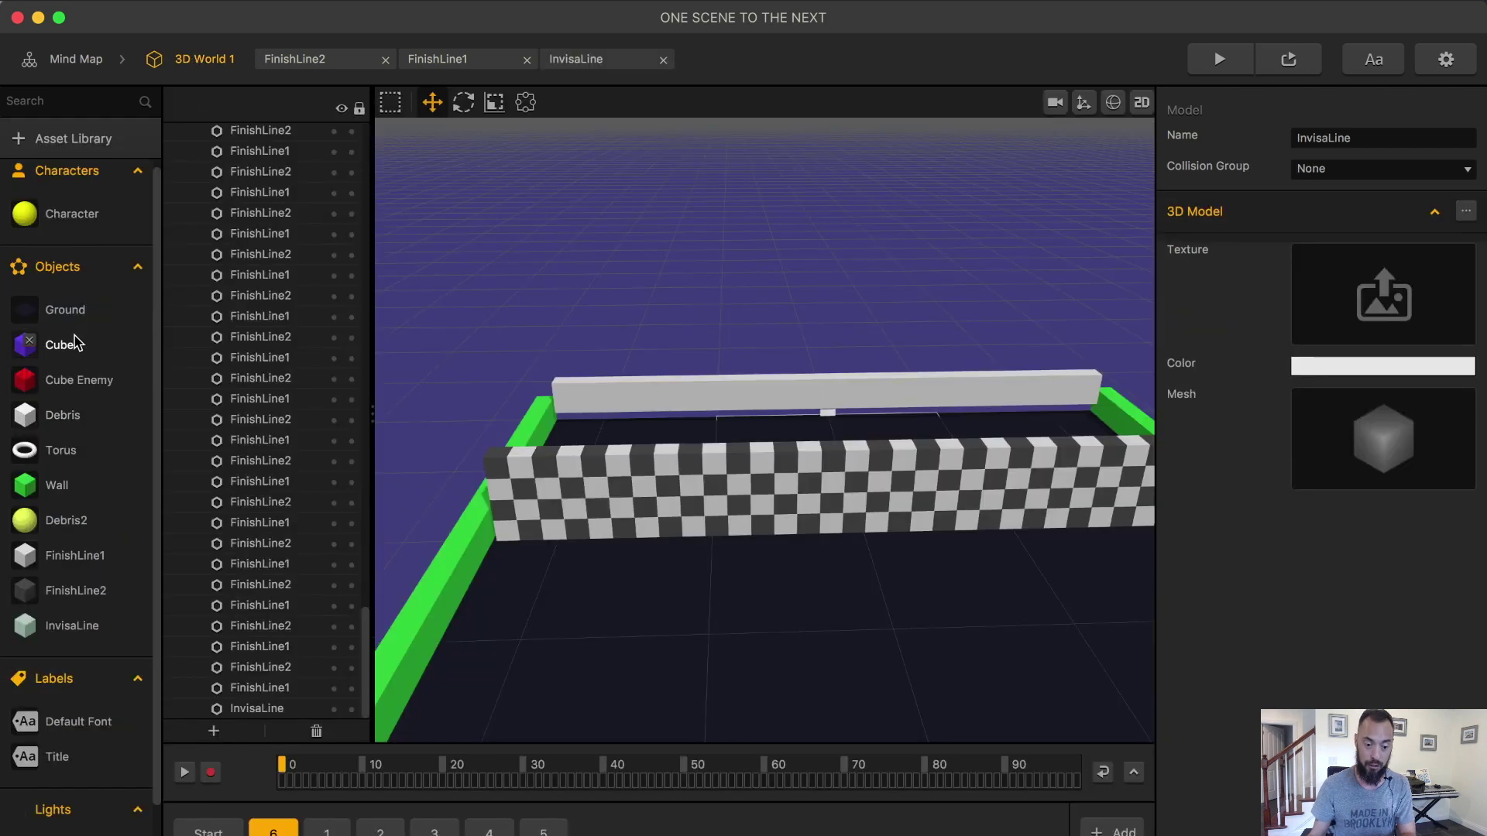
pyautogui.doubleClick(73, 217)
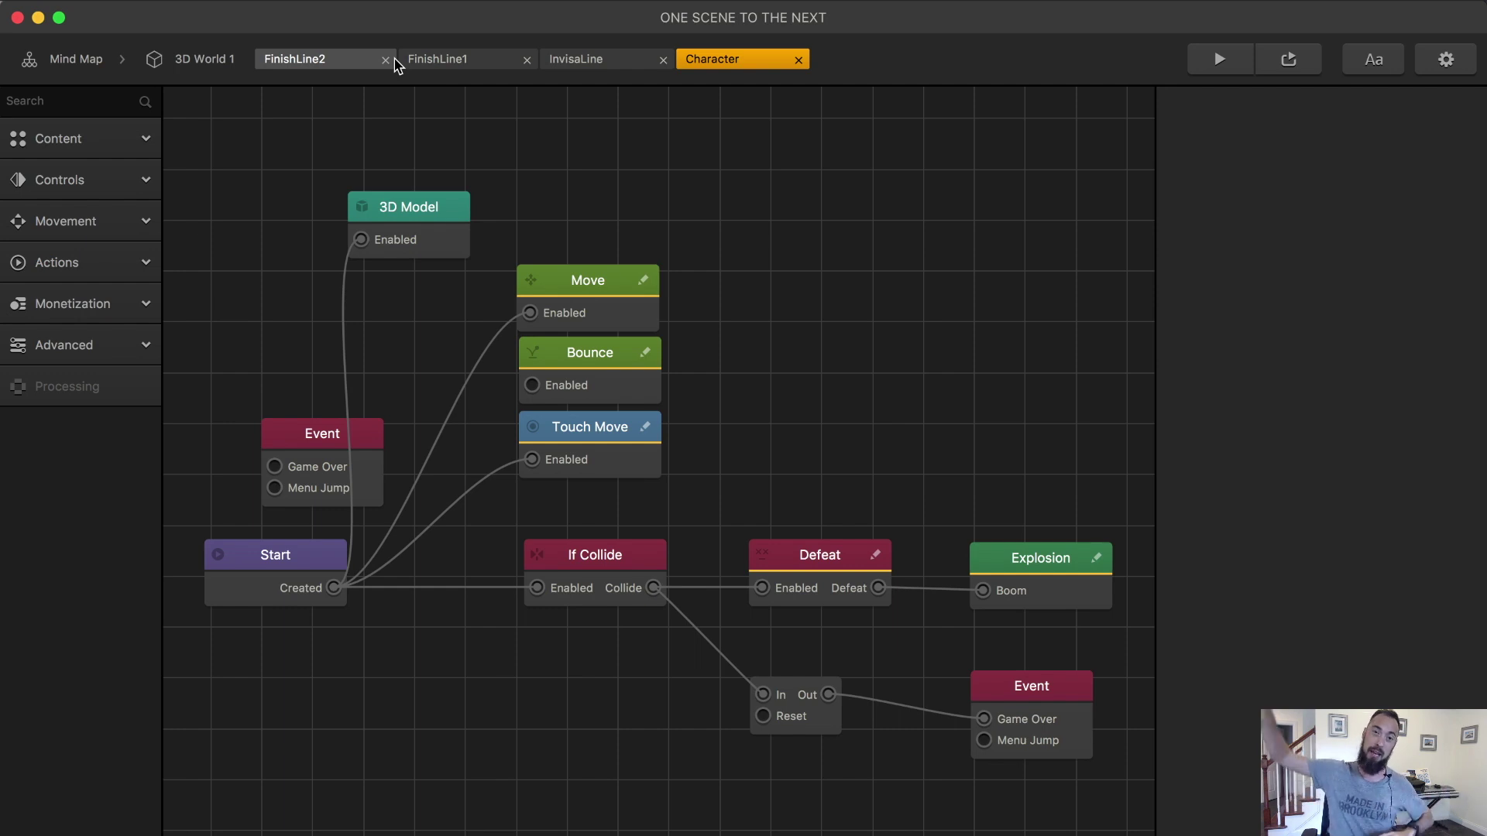
pyautogui.click(577, 59)
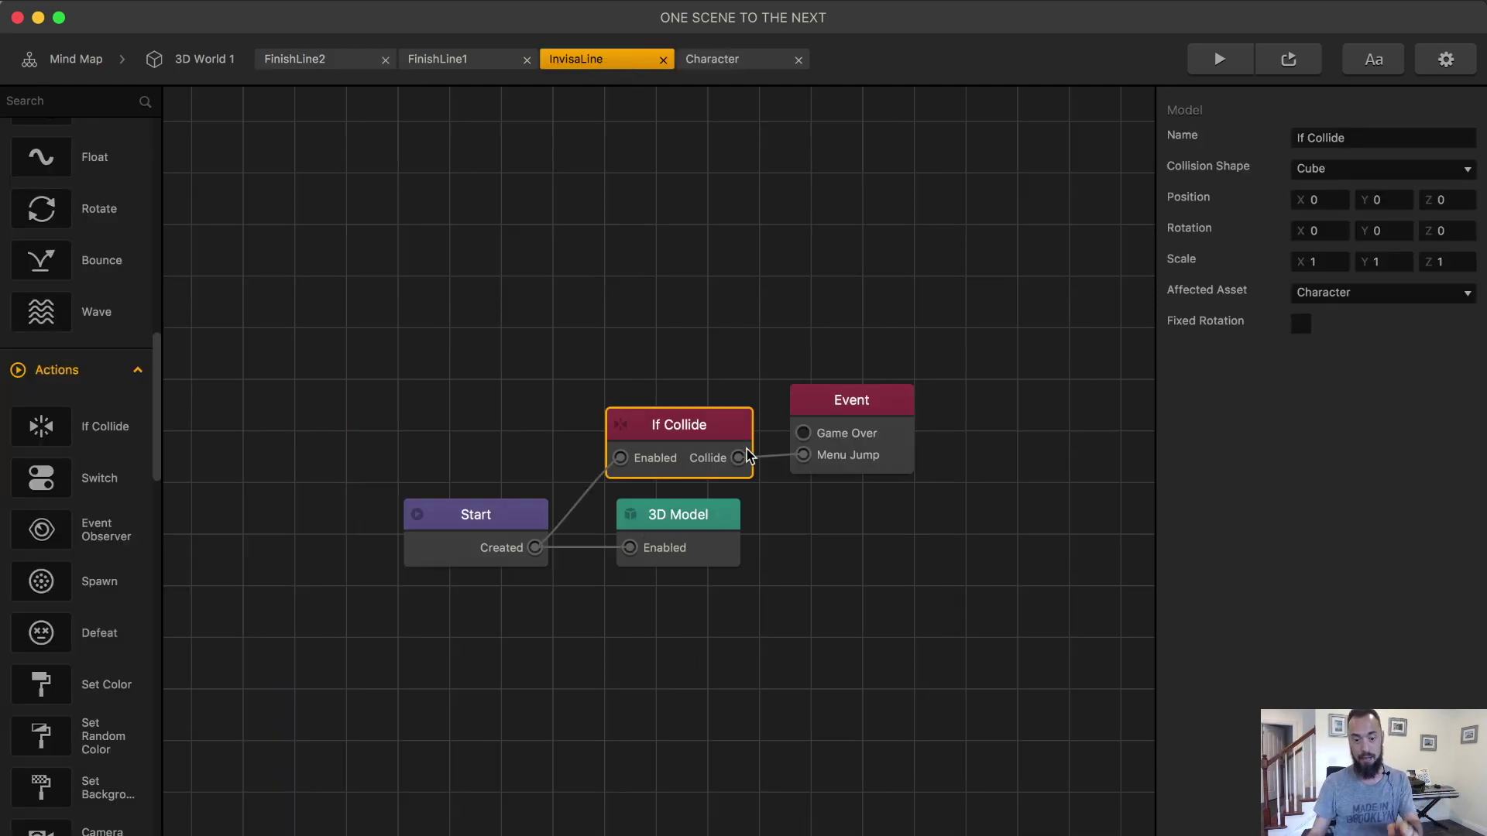
pyautogui.click(840, 412)
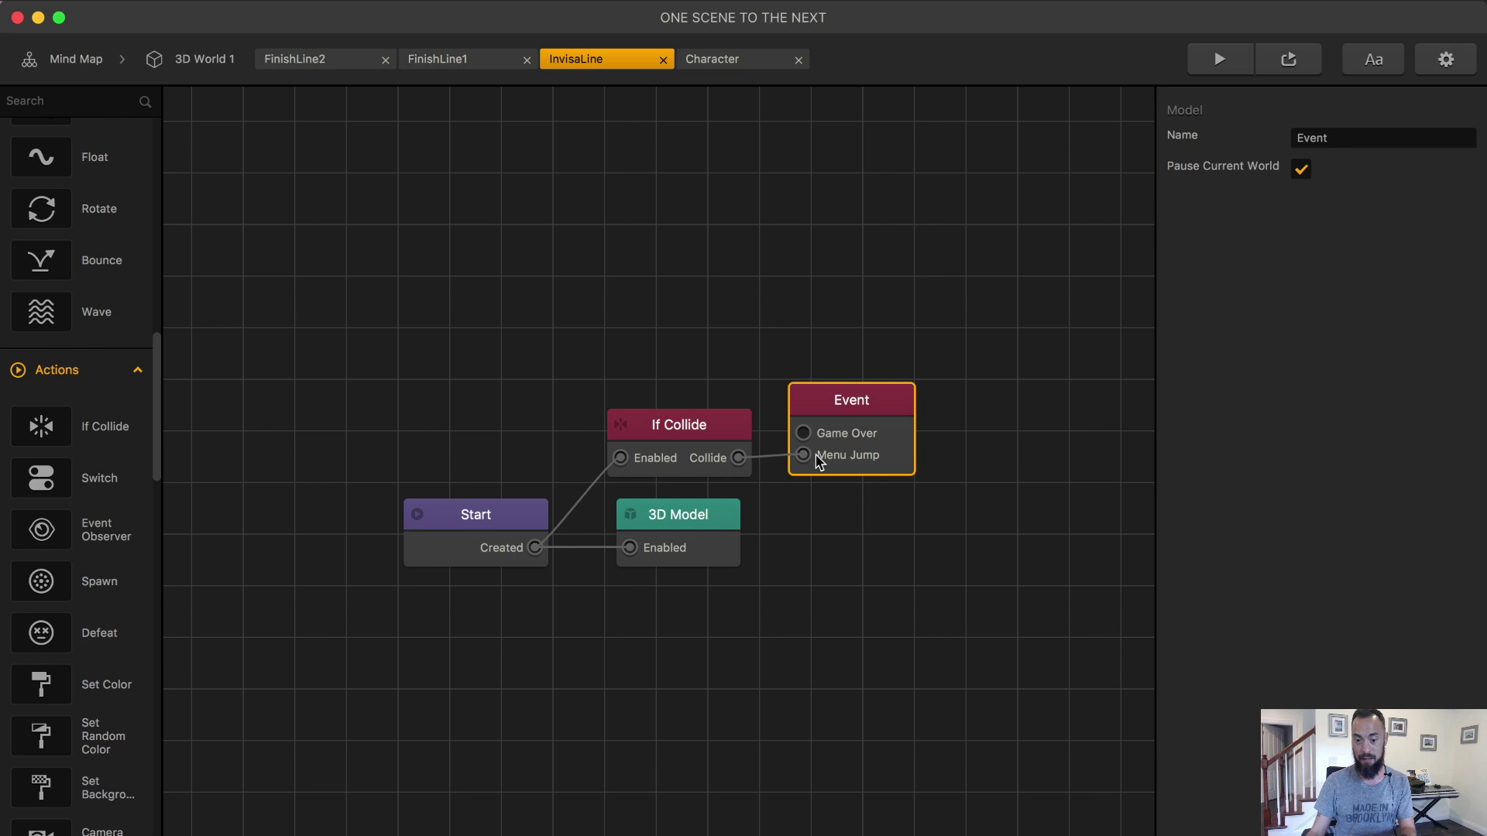
pyautogui.moveTo(841, 415); pyautogui.dragTo(841, 400)
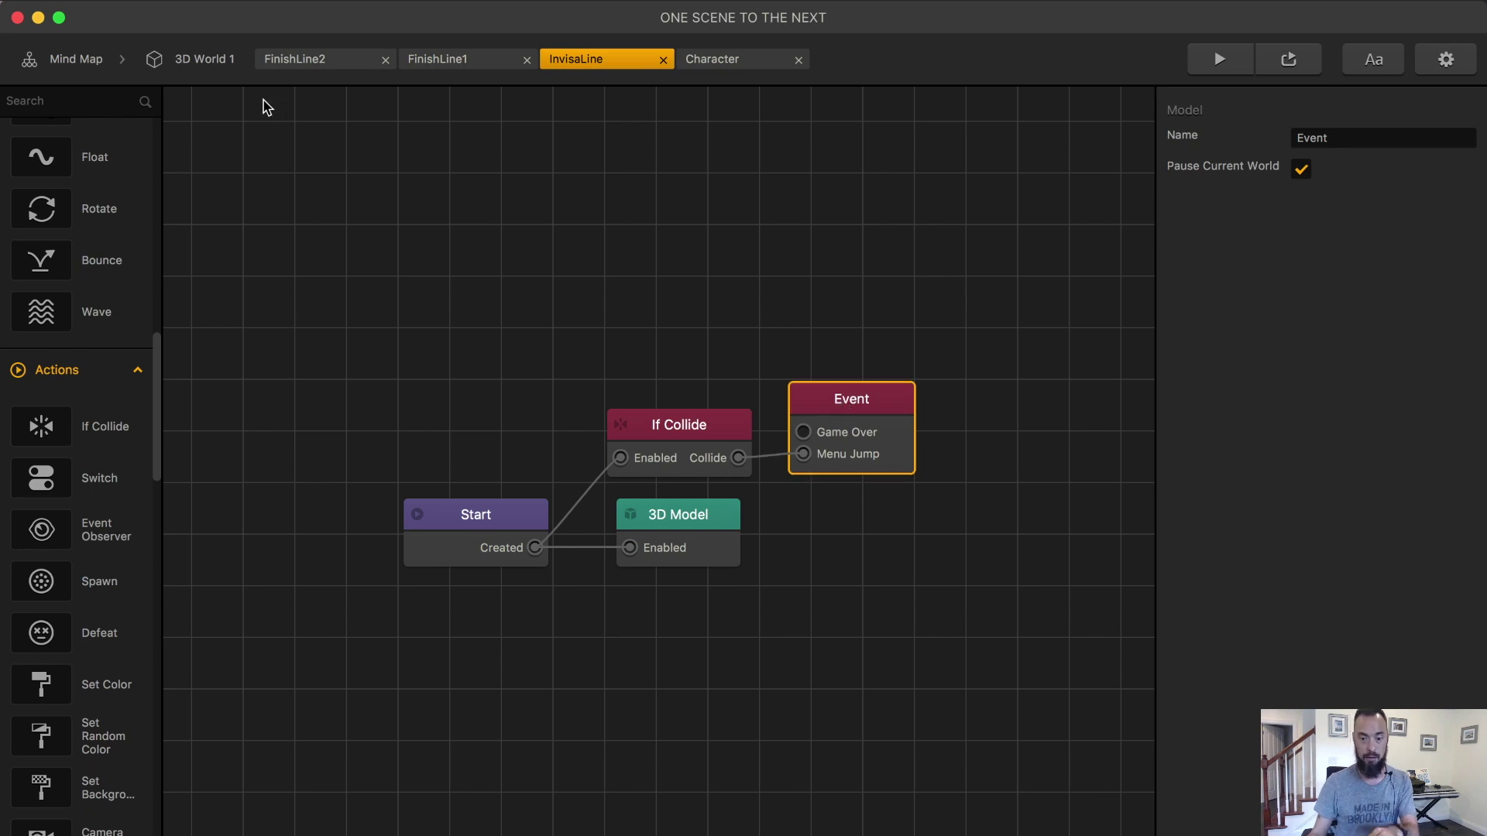
# Return to the mind map and select the 3D World 1 node
pyautogui.click(226, 60)
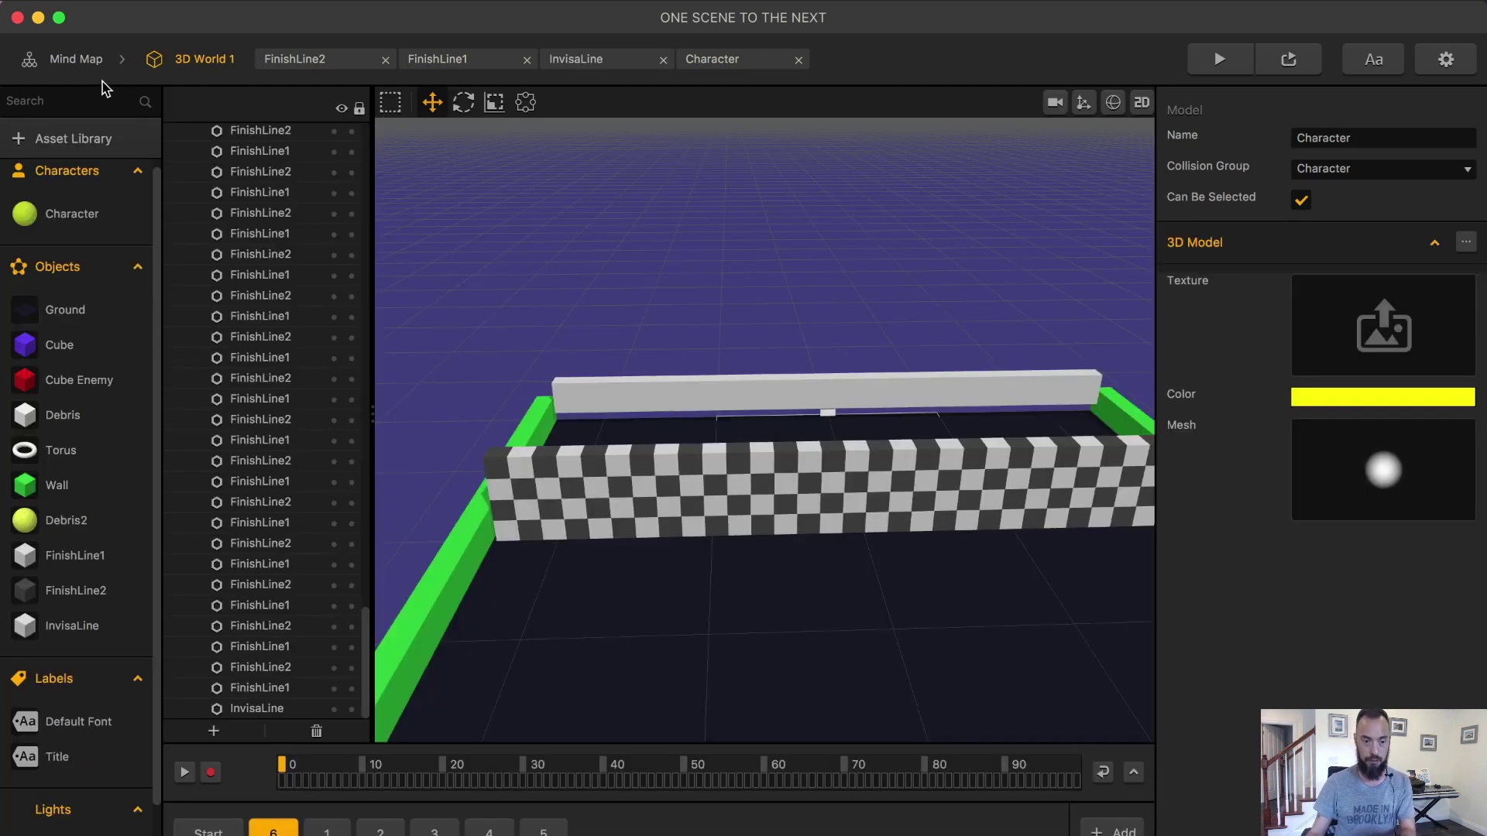
pyautogui.click(104, 67)
pyautogui.click(657, 507)
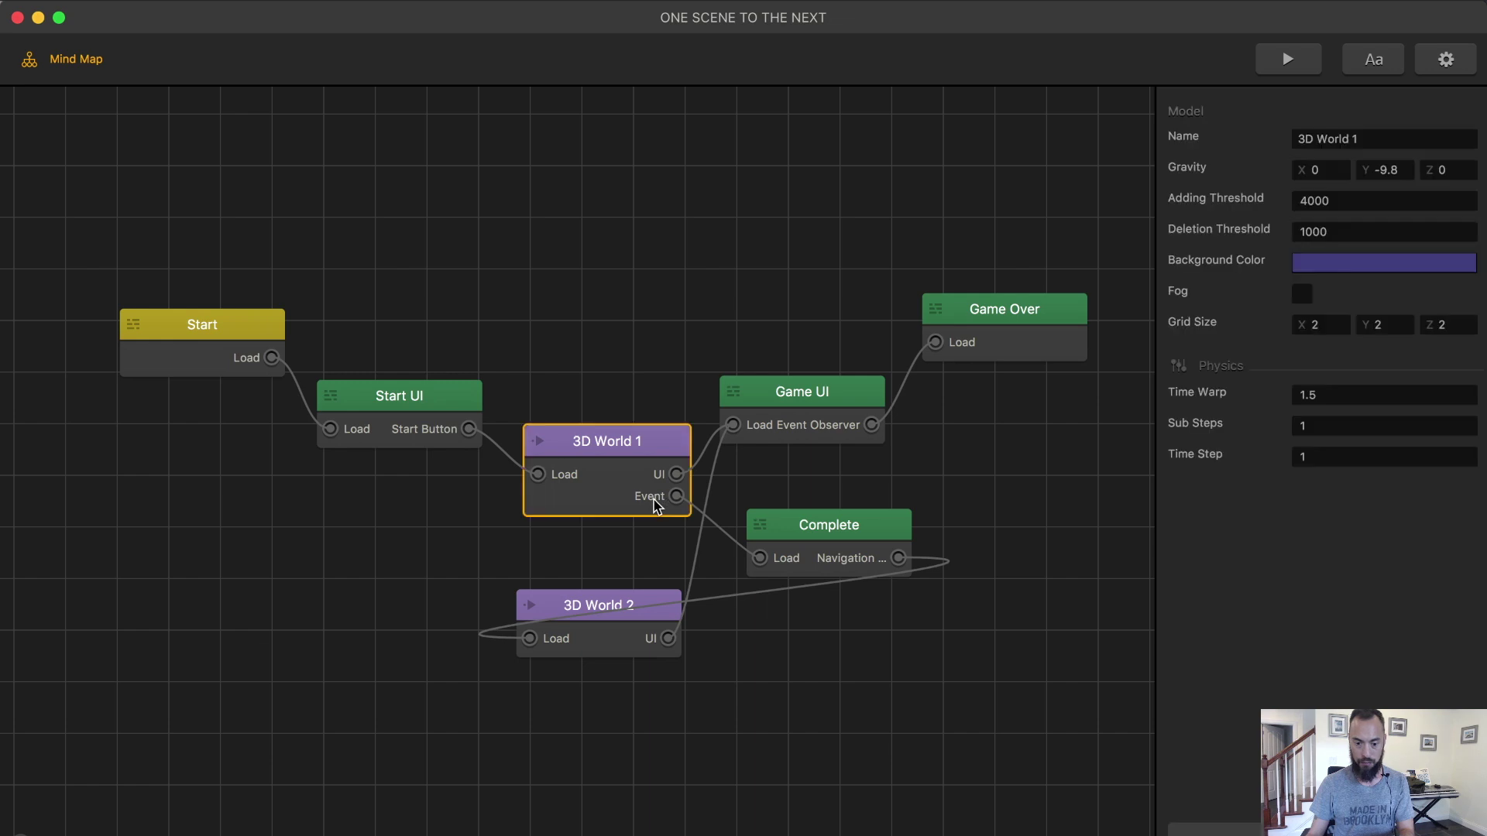
# Check the Complete screen's Navigation Button and its link to 3D World 2, then open 3D World 2
pyautogui.doubleClick(838, 539)
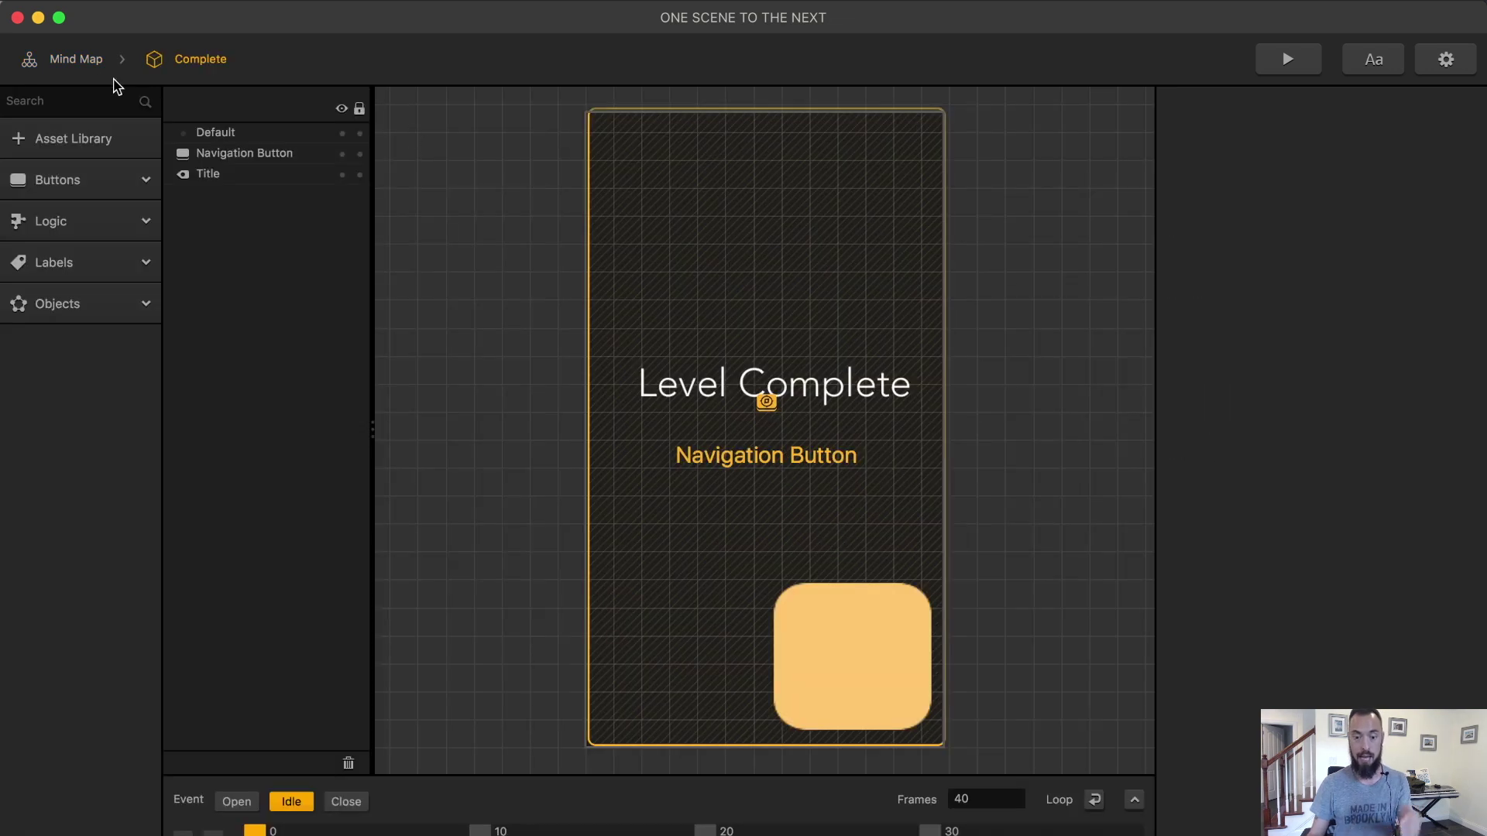
pyautogui.click(687, 288)
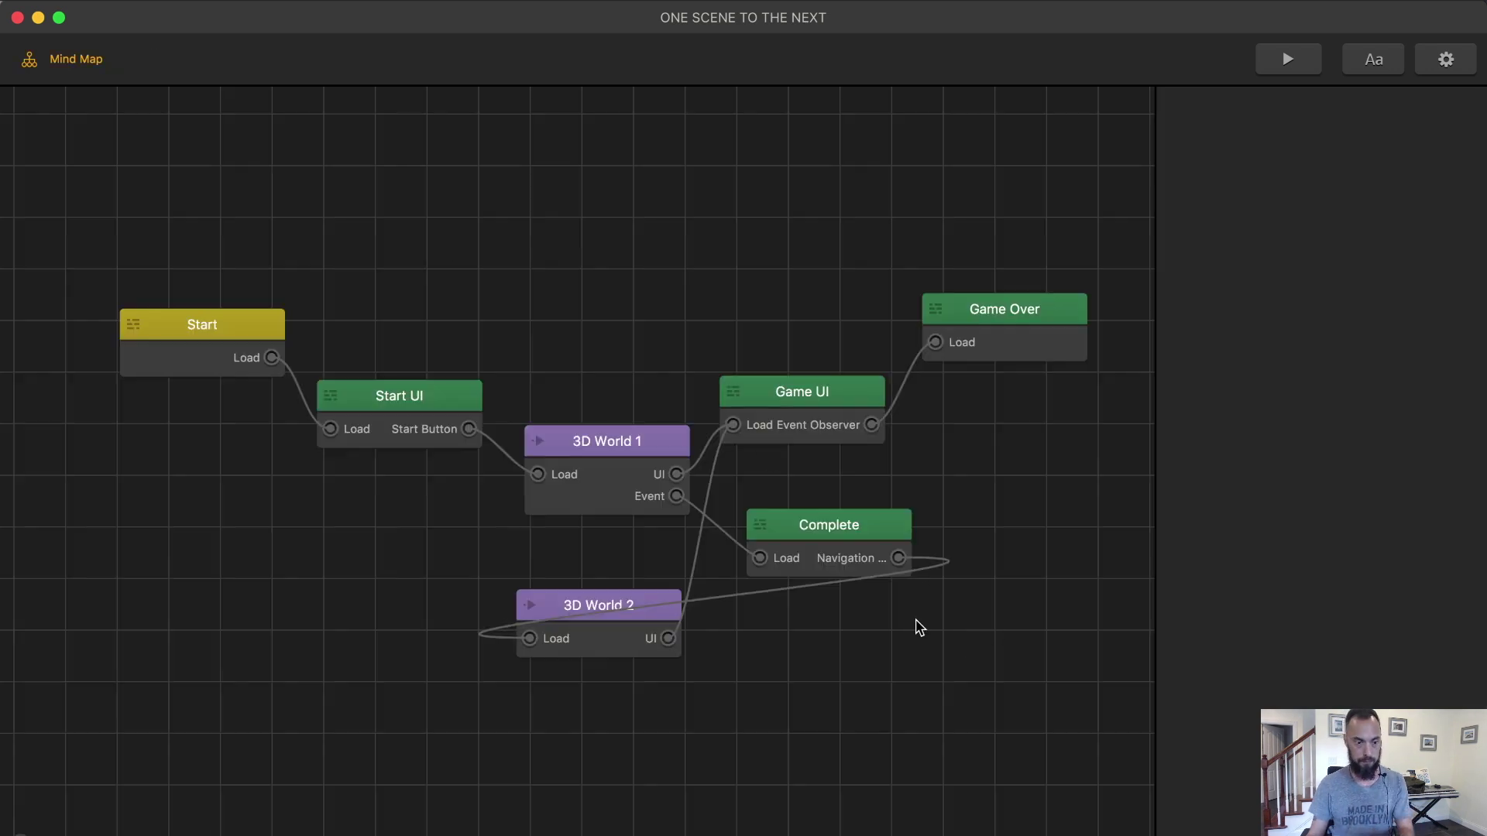
pyautogui.click(625, 616)
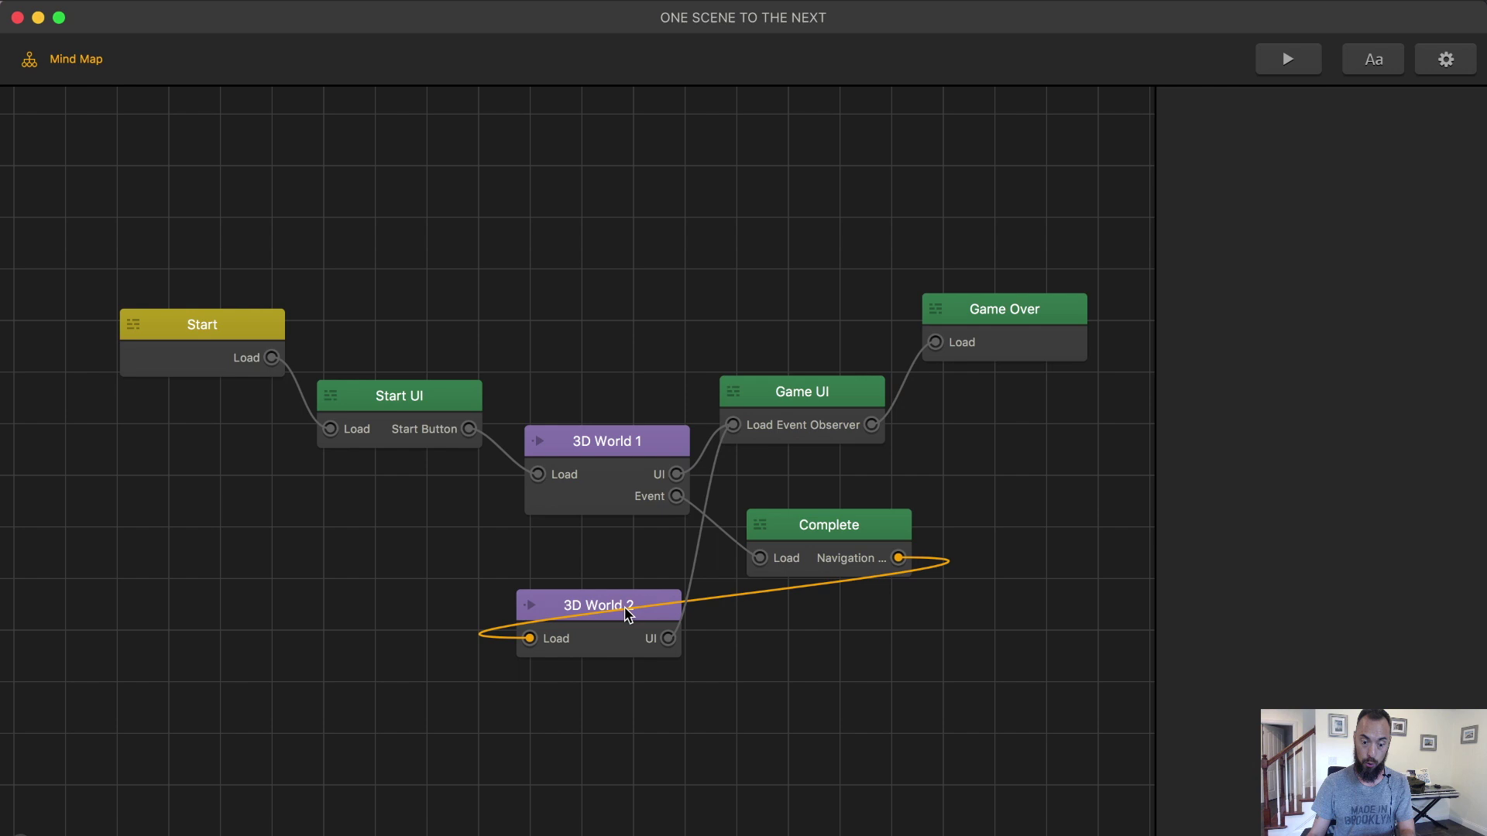
pyautogui.doubleClick(626, 612)
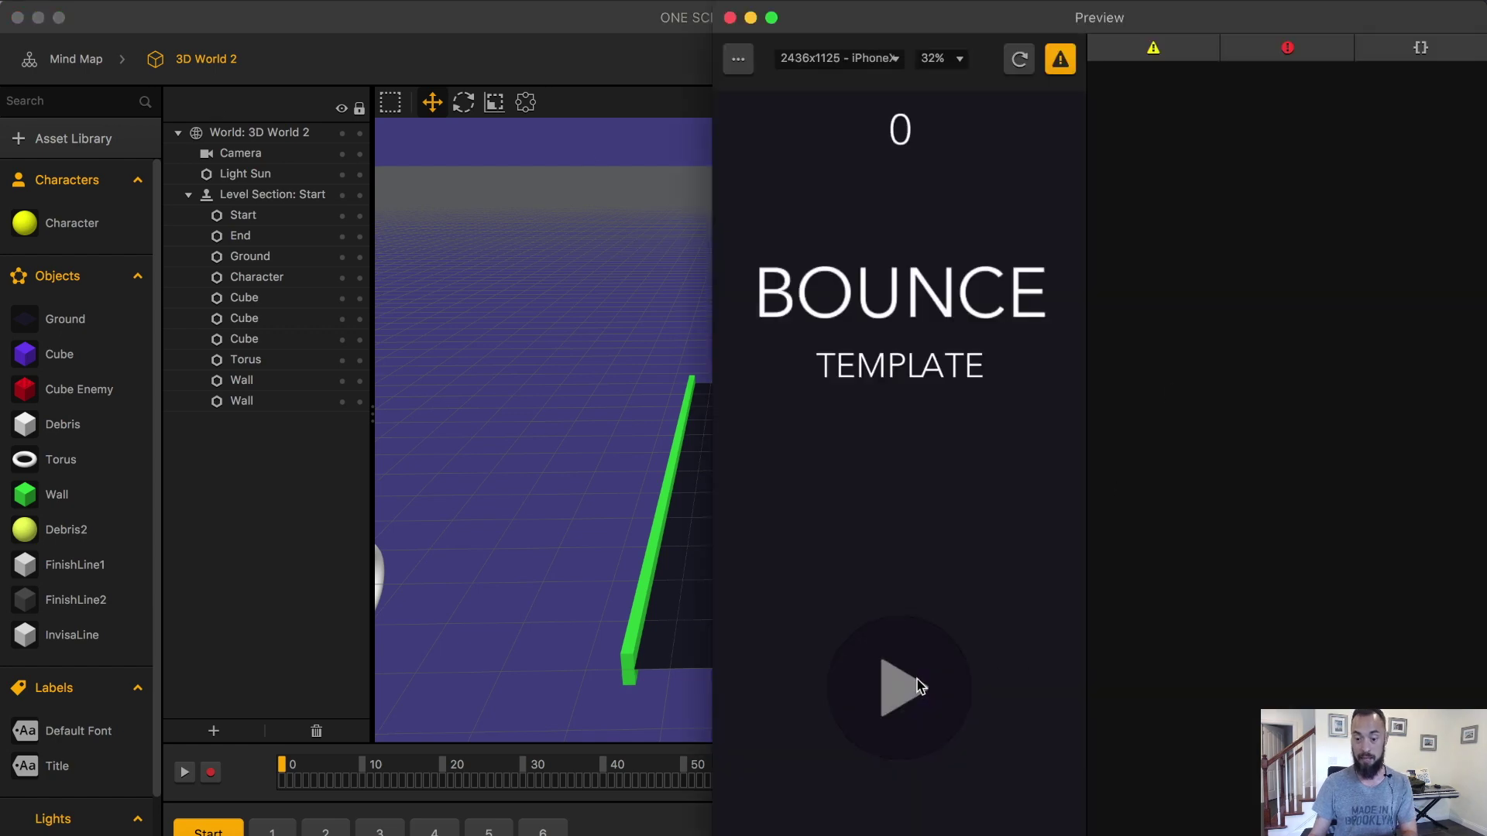
# Test-play the level in preview, steering the ball over the finish line, then close it
pyautogui.click(910, 687)
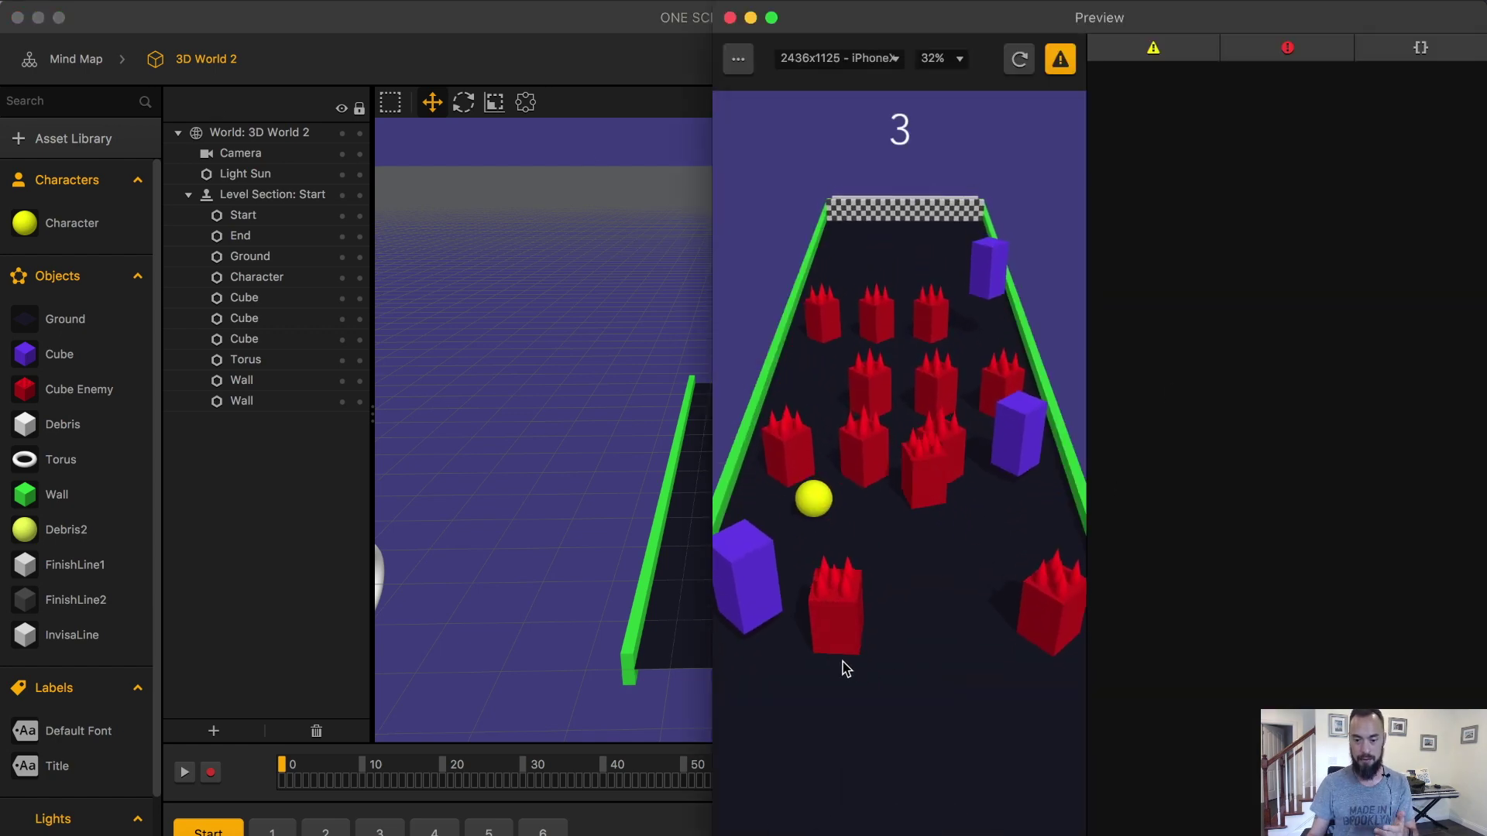
pyautogui.moveTo(846, 669); pyautogui.dragTo(891, 687)
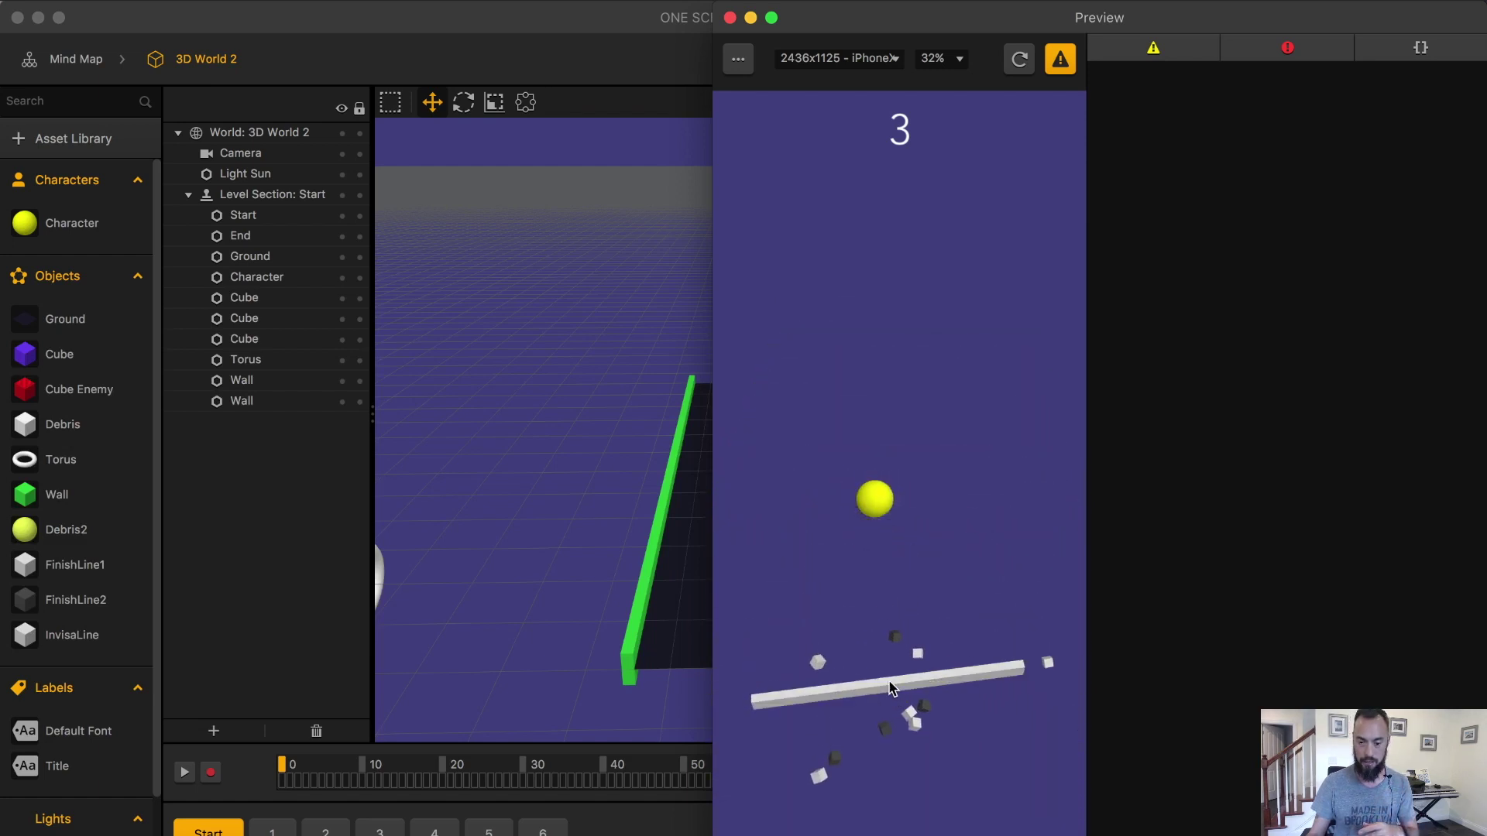
pyautogui.click(730, 17)
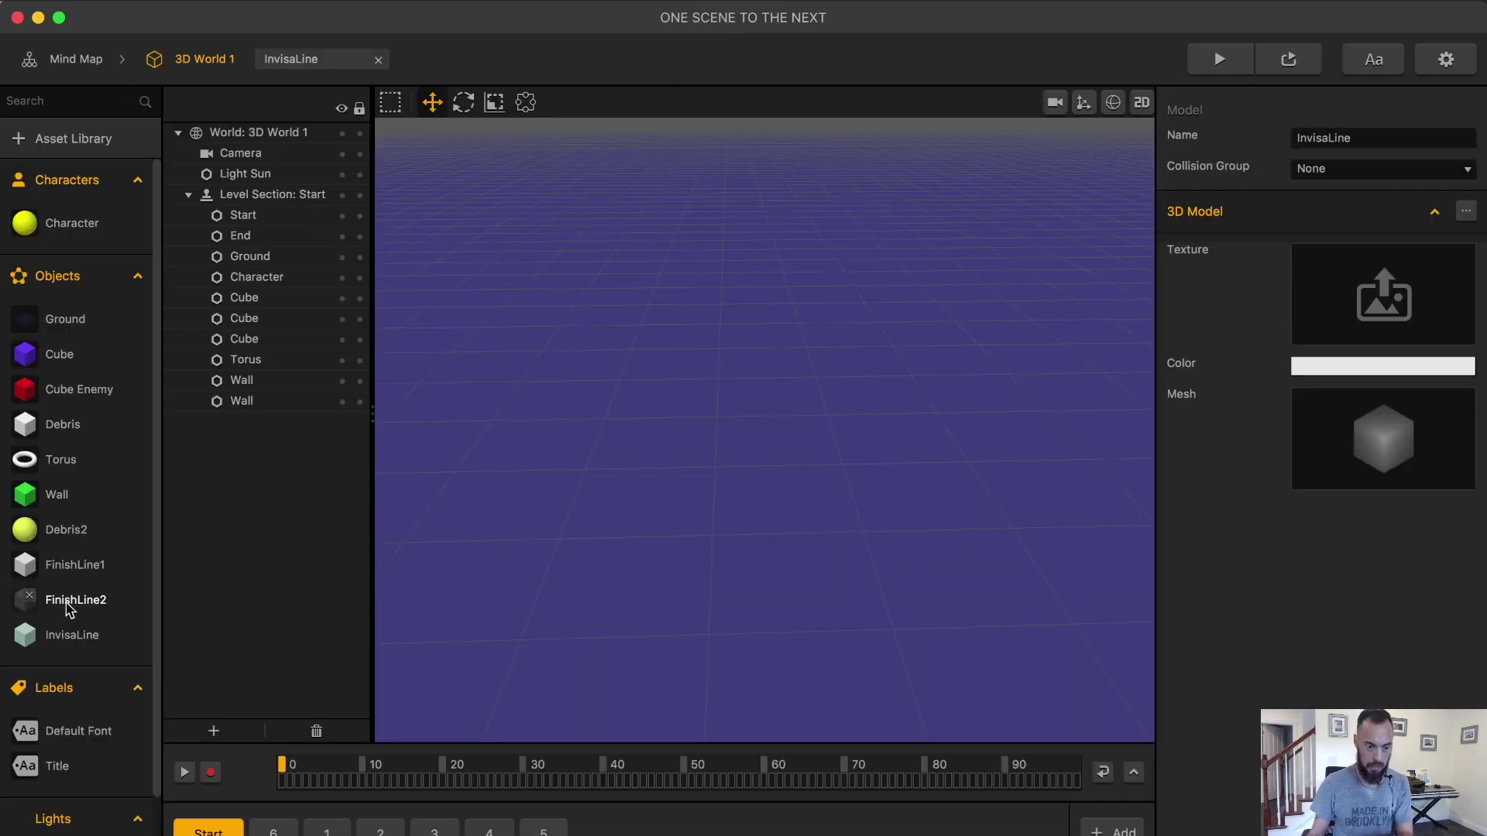
# In FinishLine1's logic, wire Start's Created output to If Collide's Enabled input
pyautogui.doubleClick(72, 567)
pyautogui.click(628, 402)
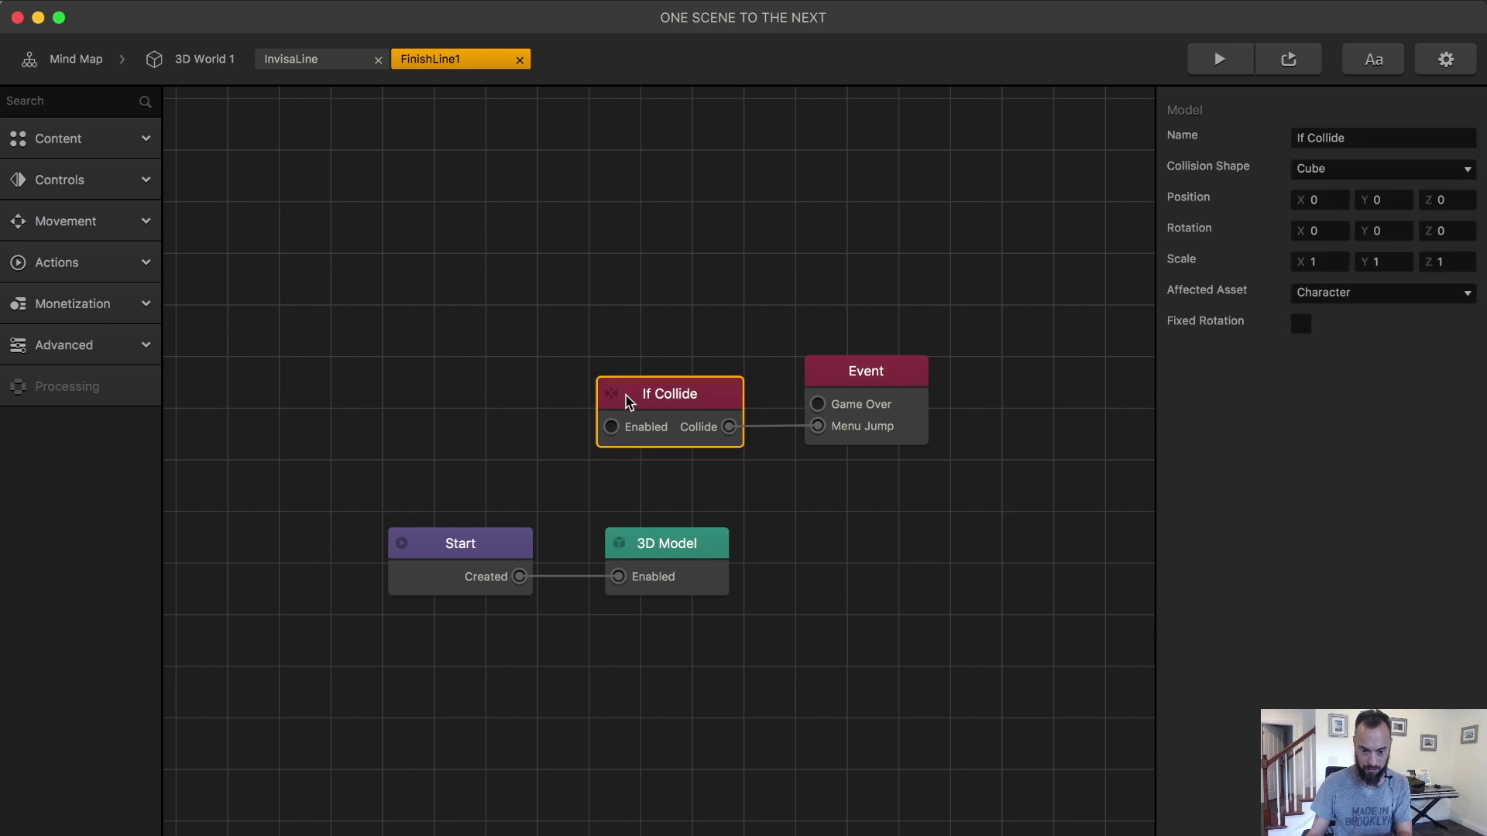
pyautogui.moveTo(519, 576); pyautogui.dragTo(592, 424)
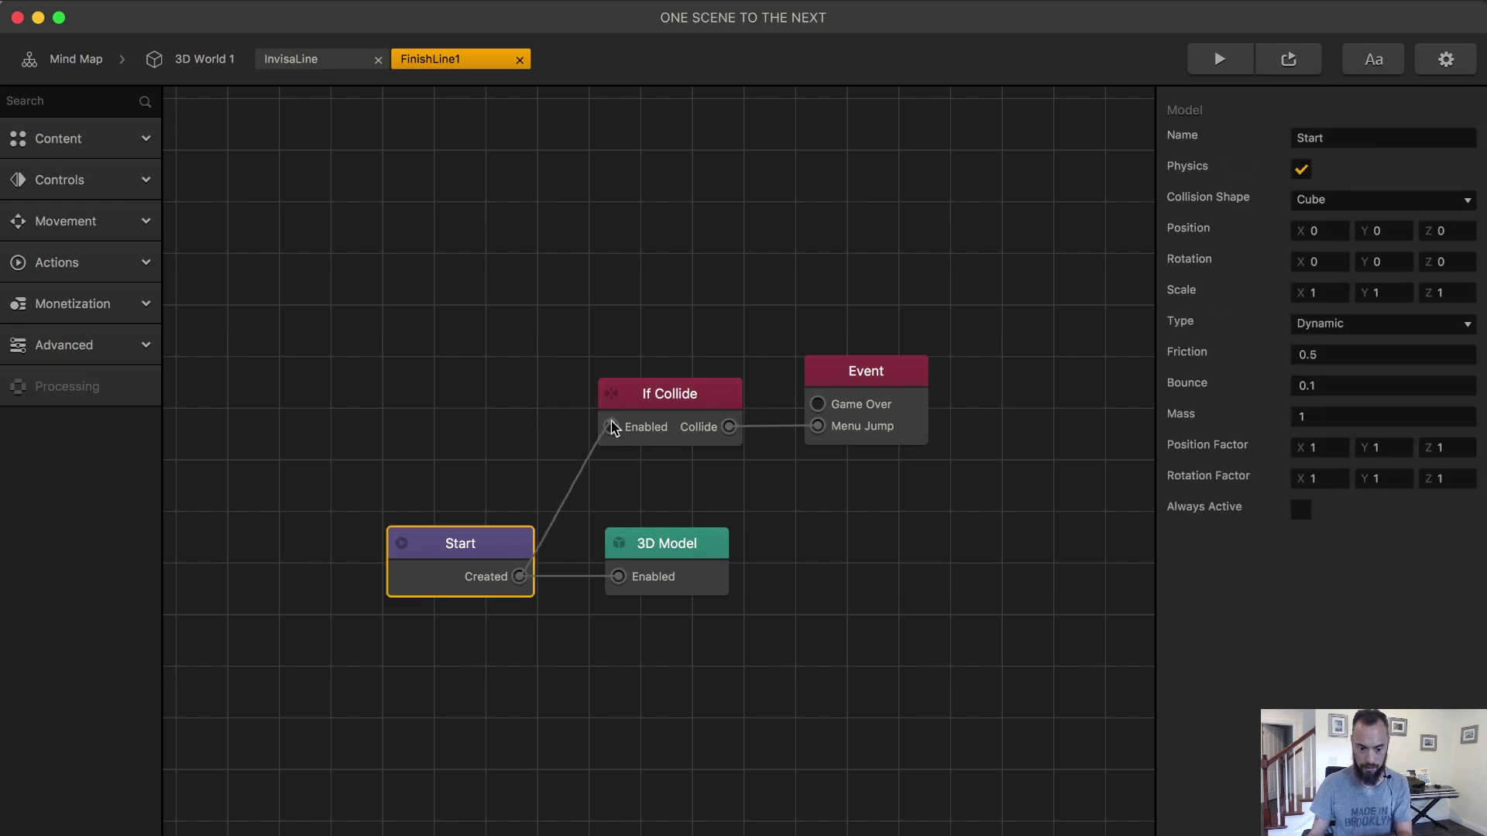
# Preview the game and steer the ball across the finish line into Level 2
pyautogui.click(1219, 59)
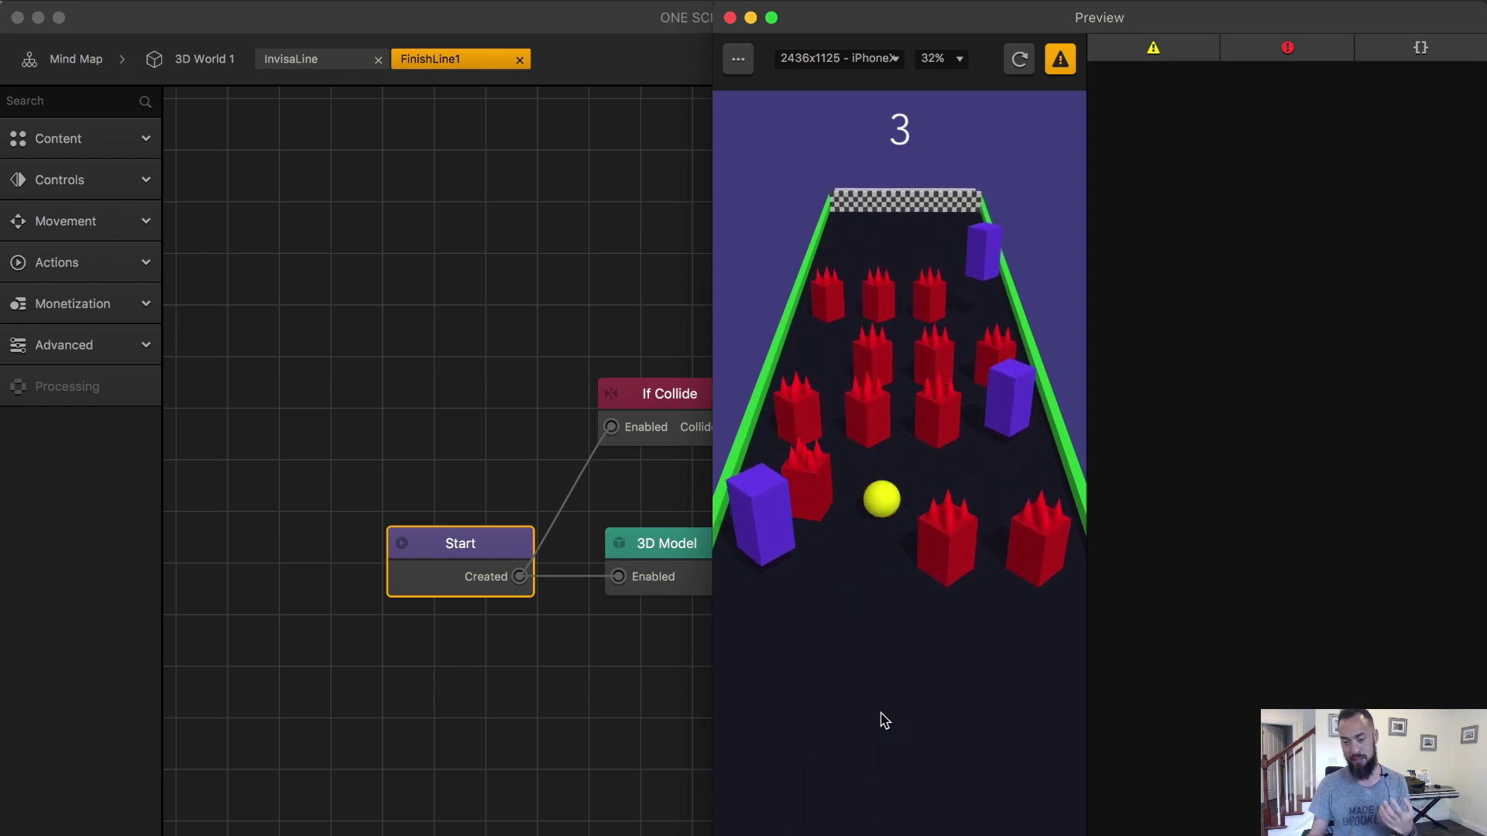
pyautogui.moveTo(880, 713)
pyautogui.mouseDown()
pyautogui.moveTo(896, 704)
pyautogui.moveTo(829, 697)
pyautogui.moveTo(886, 694)
pyautogui.moveTo(874, 698)
pyautogui.mouseUp()
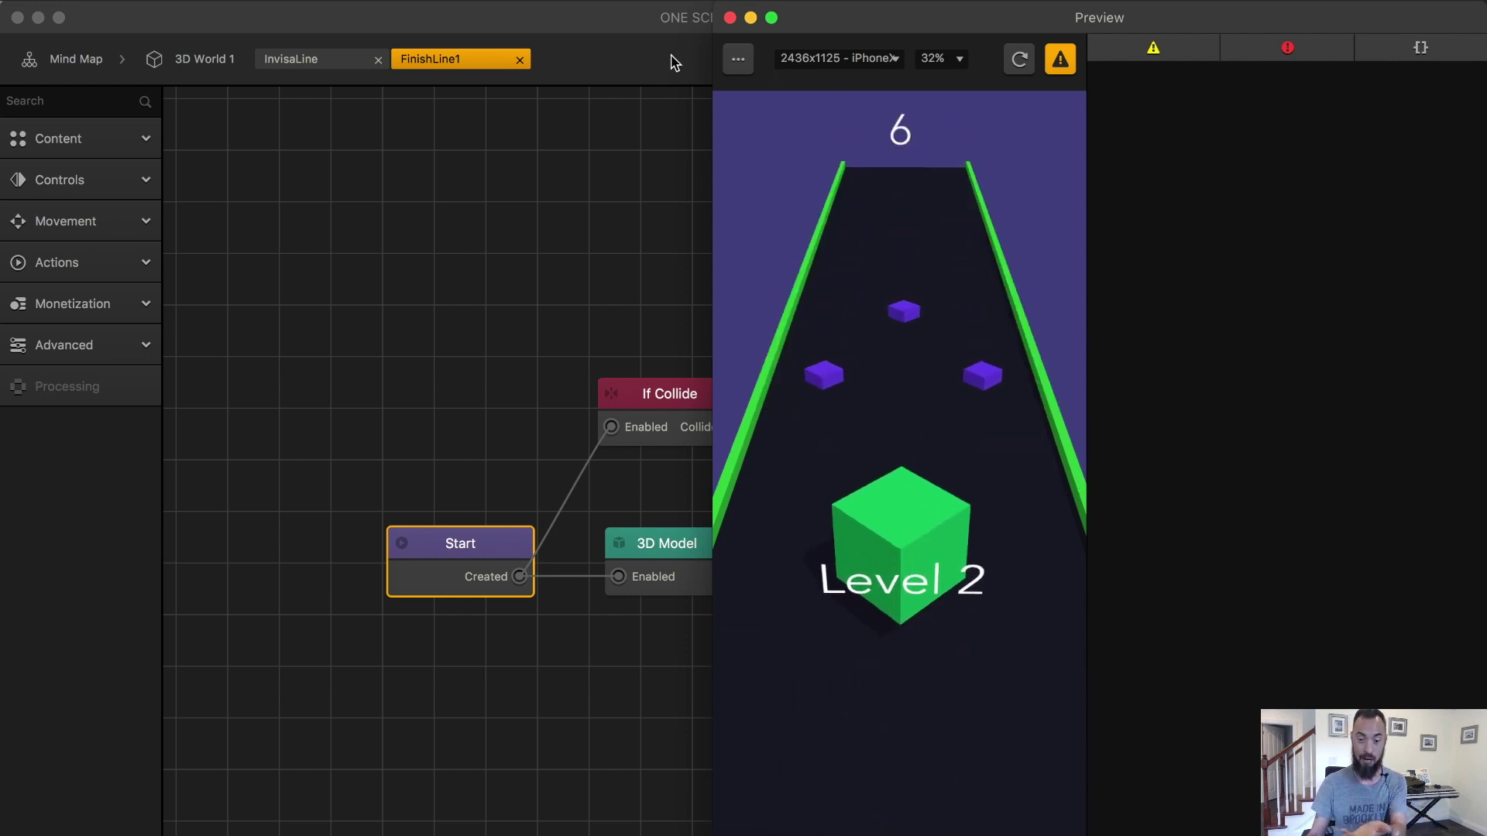
pyautogui.click(730, 18)
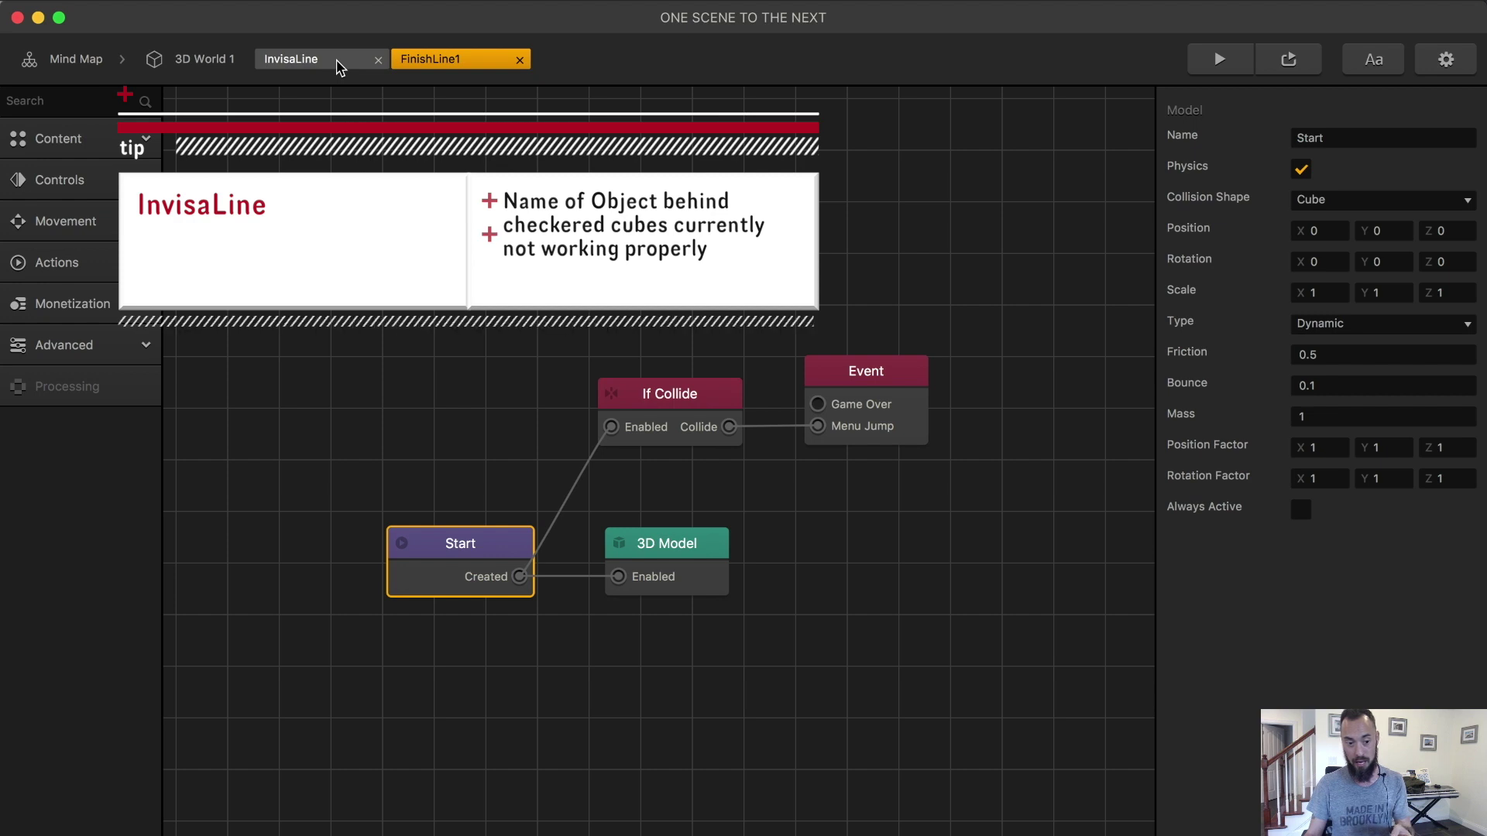
# In InvisaLine's logic, replace the Event node's Name field with 'Level Complete' and confirm it
pyautogui.click(670, 393)
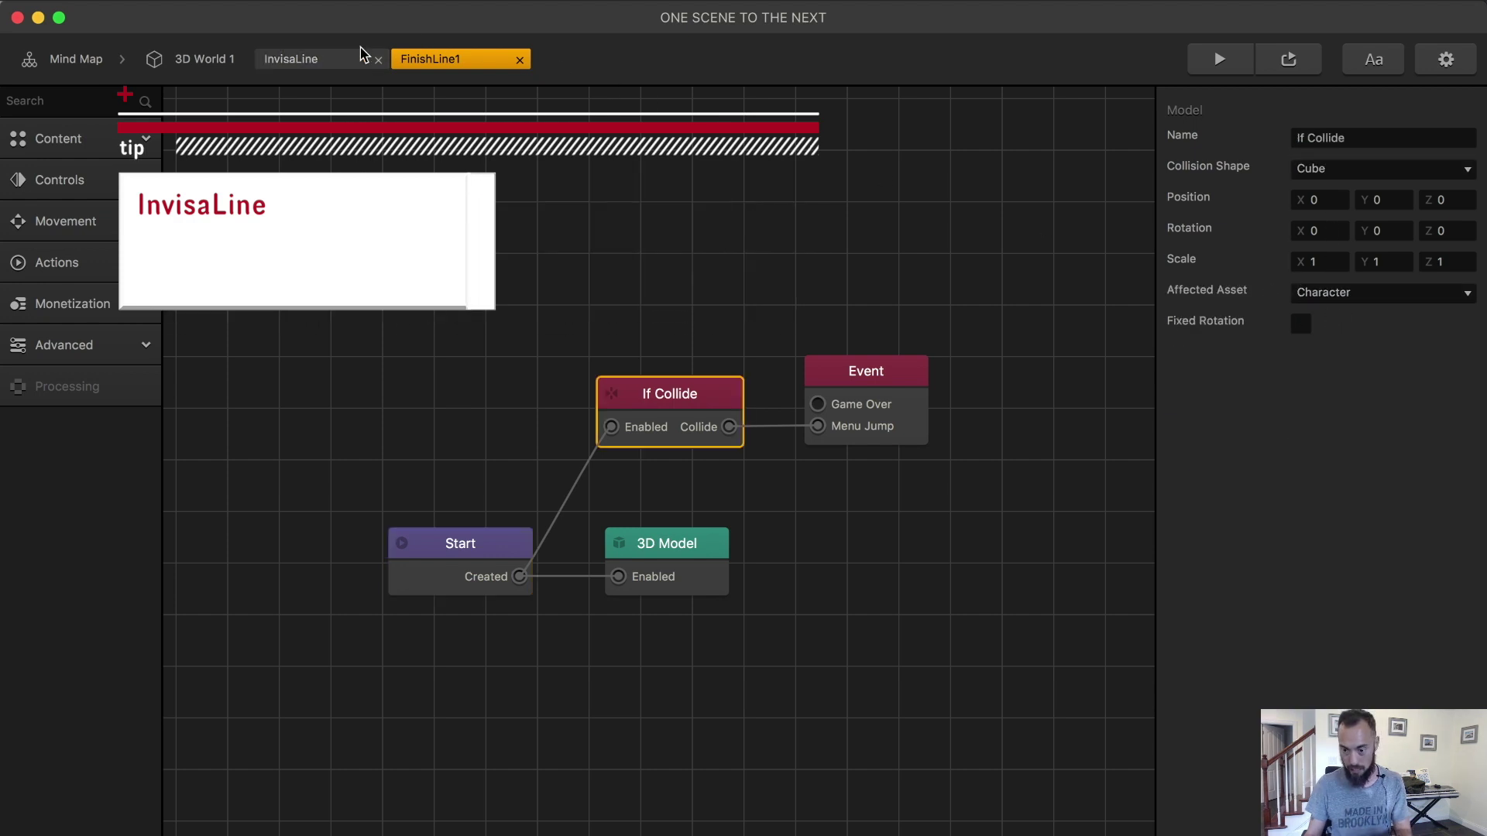
pyautogui.click(338, 59)
pyautogui.click(859, 397)
pyautogui.click(1341, 147)
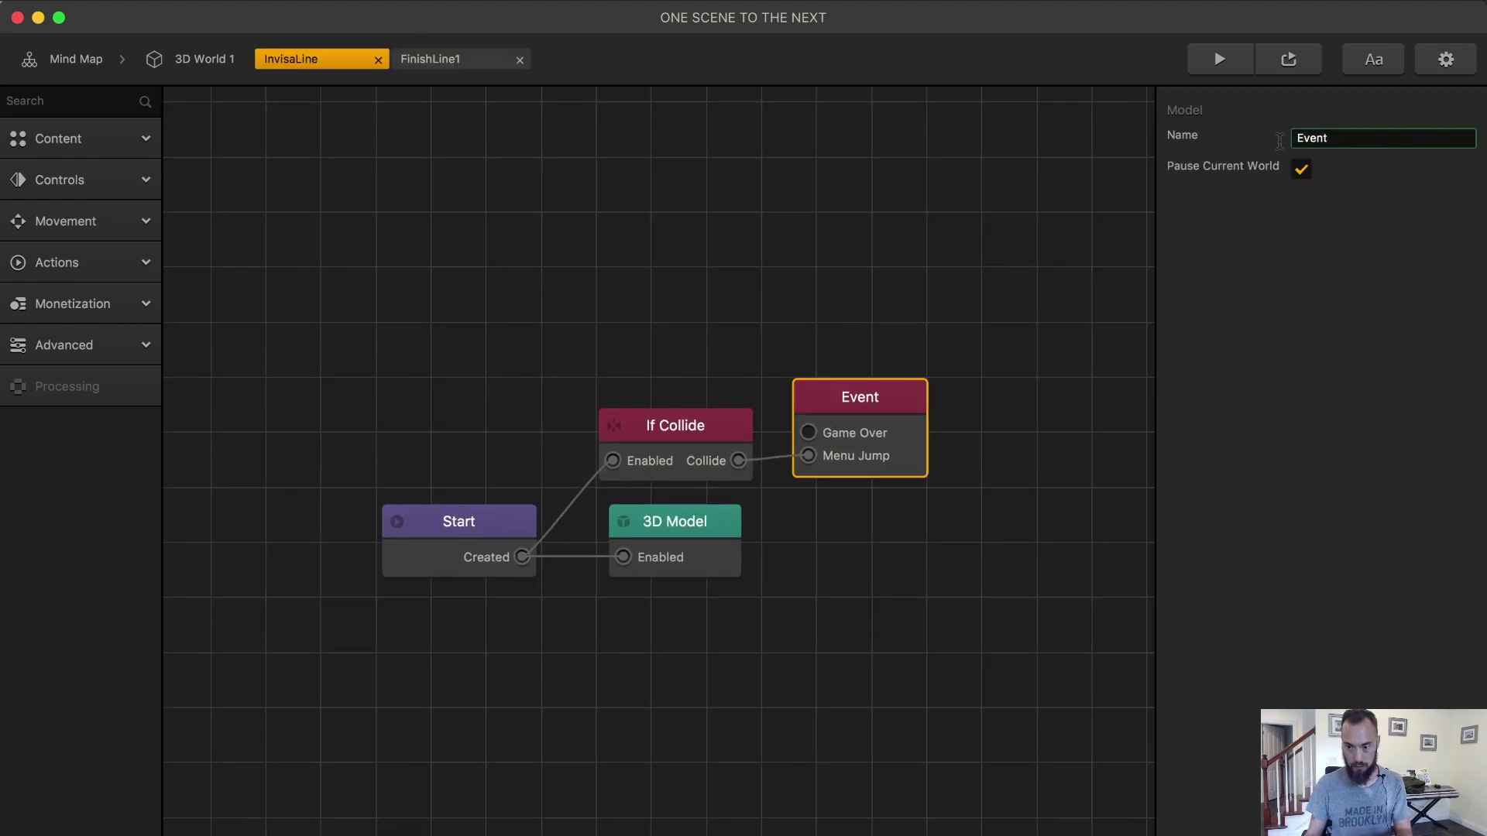
pyautogui.press('super+a')
pyautogui.write('L')
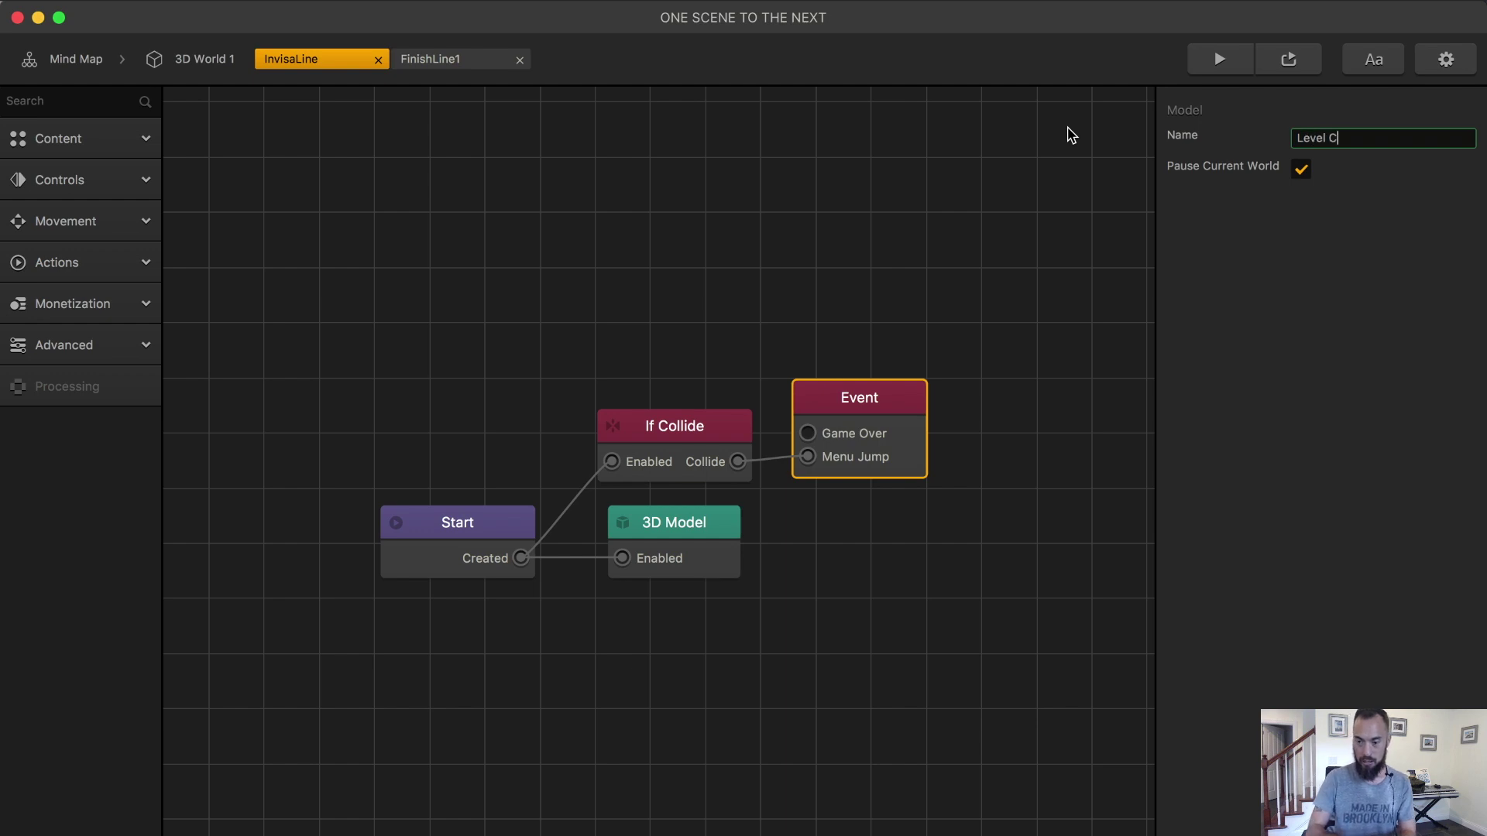
pyautogui.write('evel Com')
pyautogui.scroll(5, 1071, 135)
pyautogui.write('plete')
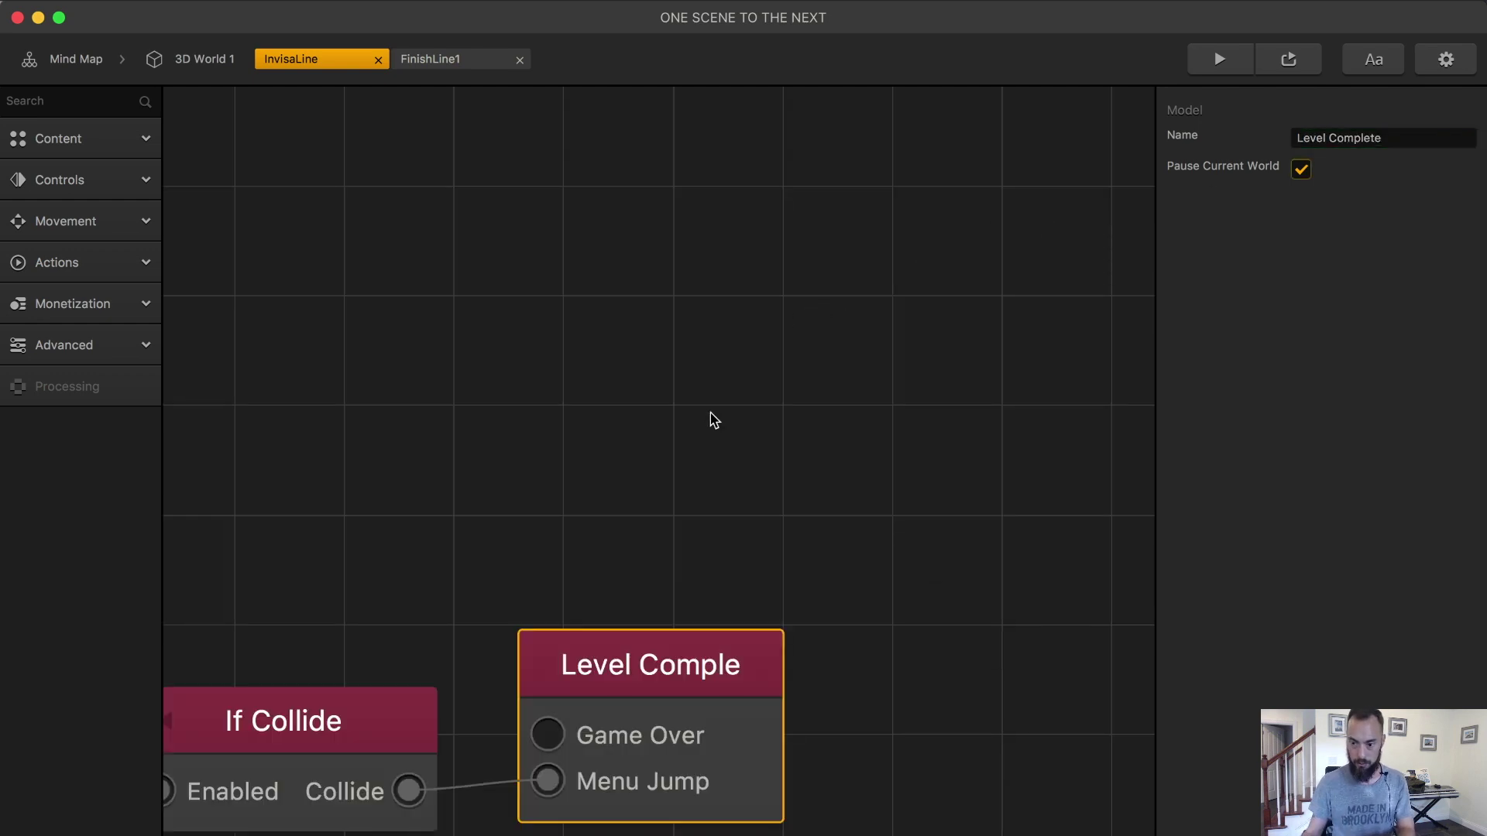
pyautogui.click(708, 424)
pyautogui.scroll(-5, 708, 426)
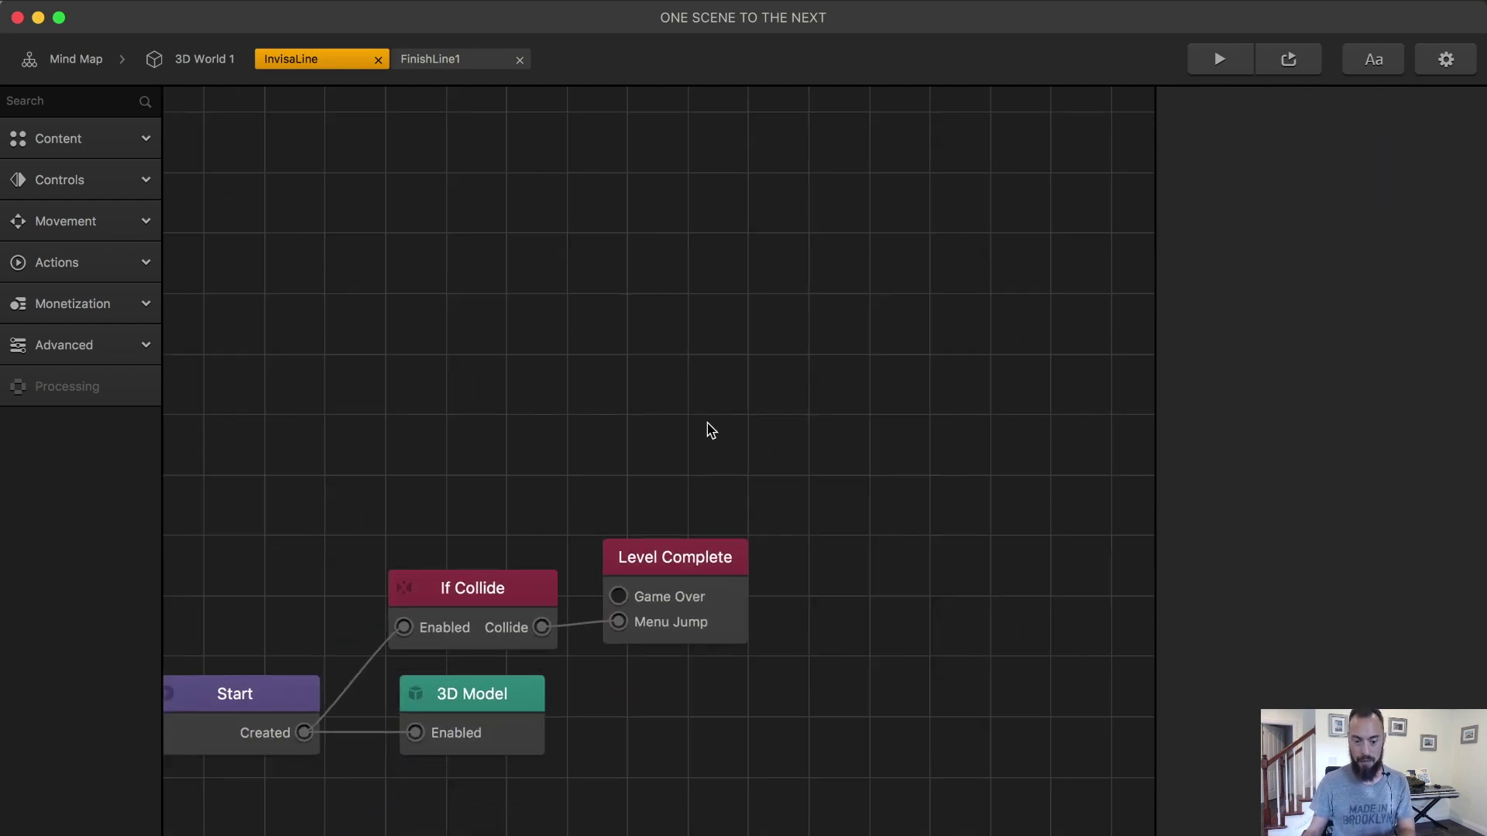
# Recheck FinishLine1's Event node and InvisaLine's logic inside the 3D World 1 scene
pyautogui.click(211, 67)
pyautogui.click(90, 62)
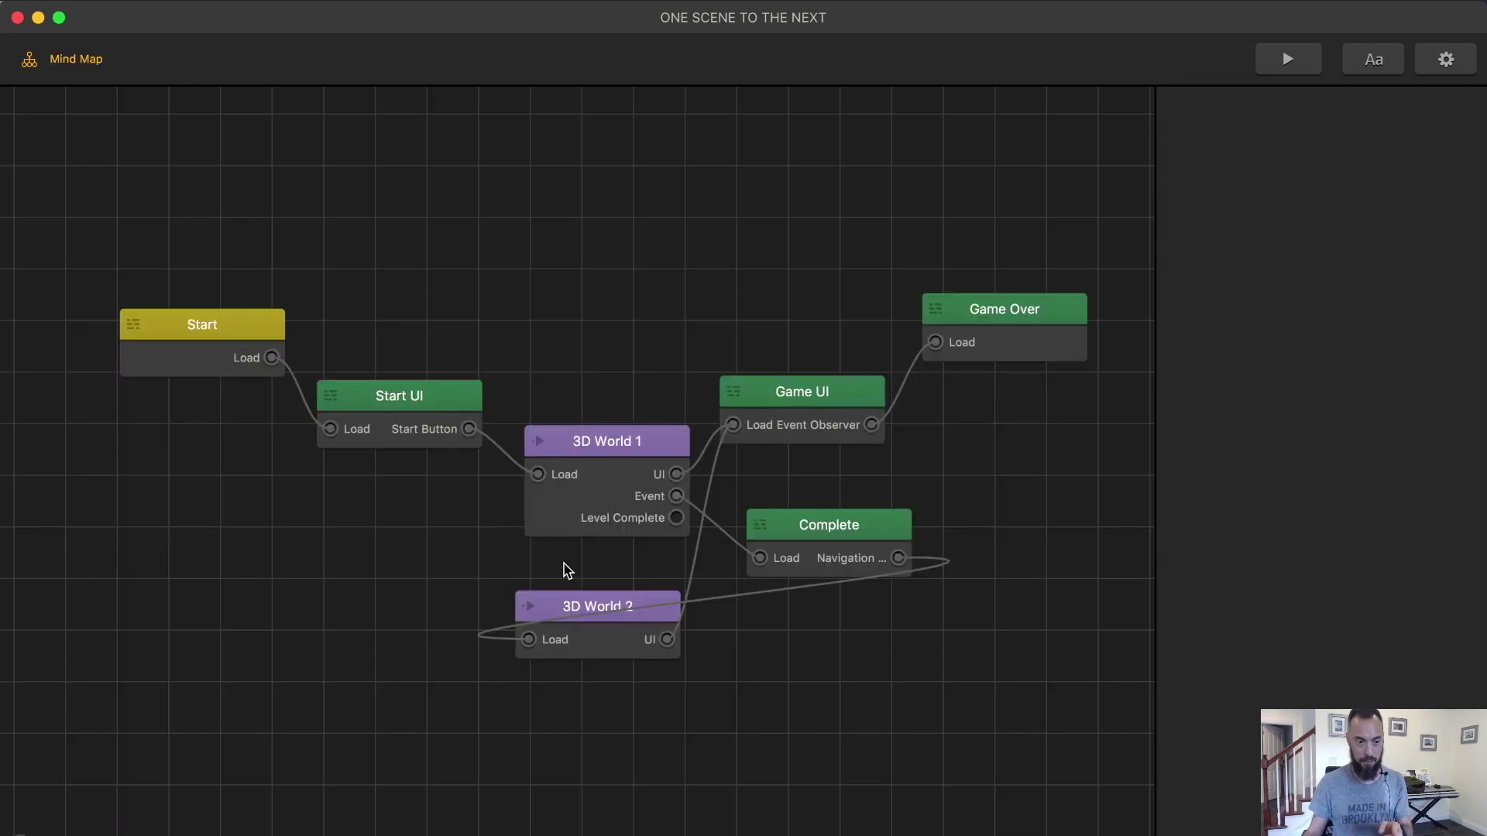
pyautogui.doubleClick(640, 439)
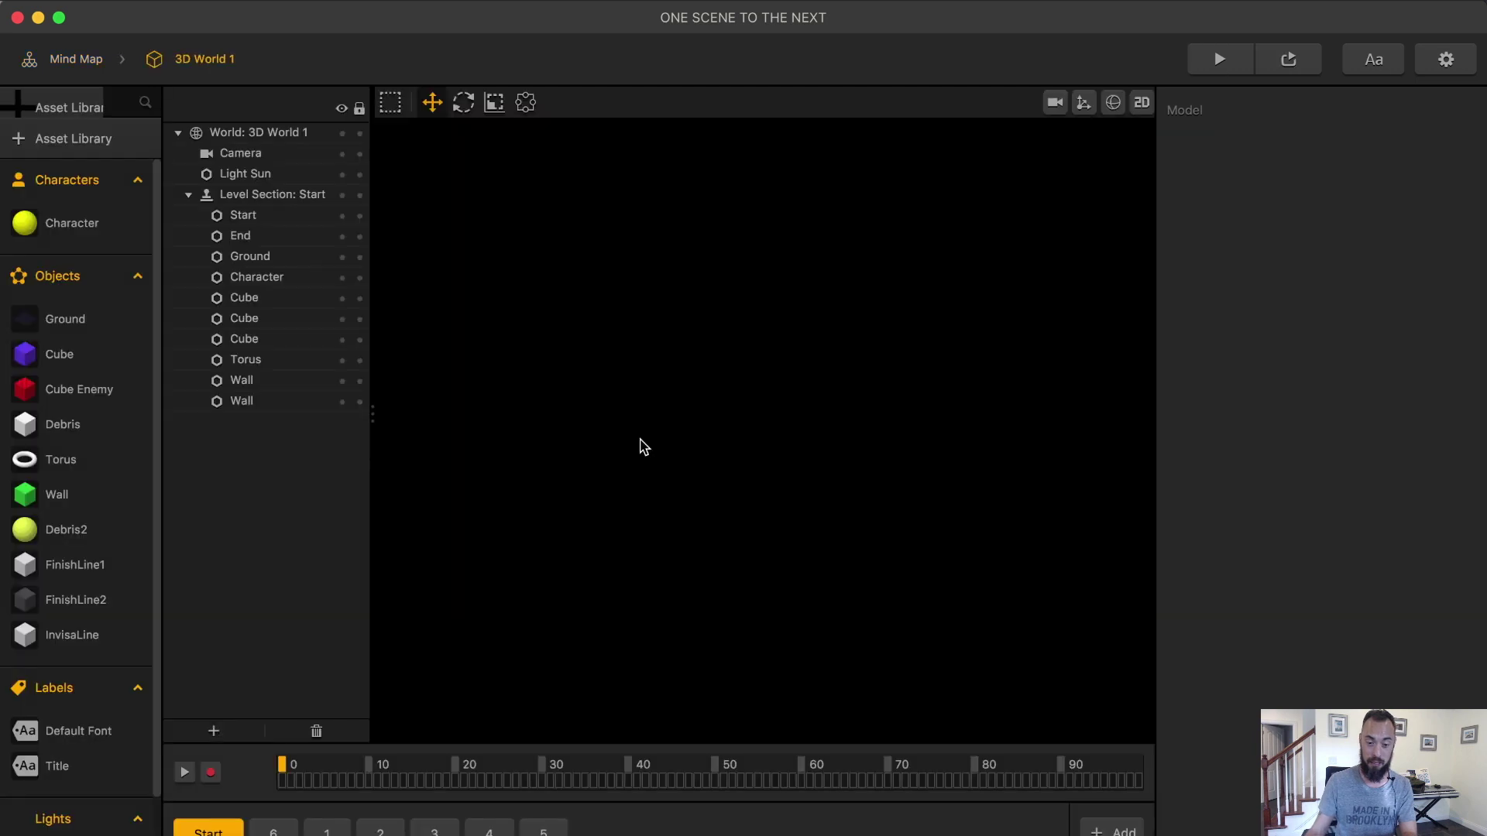
pyautogui.click(87, 604)
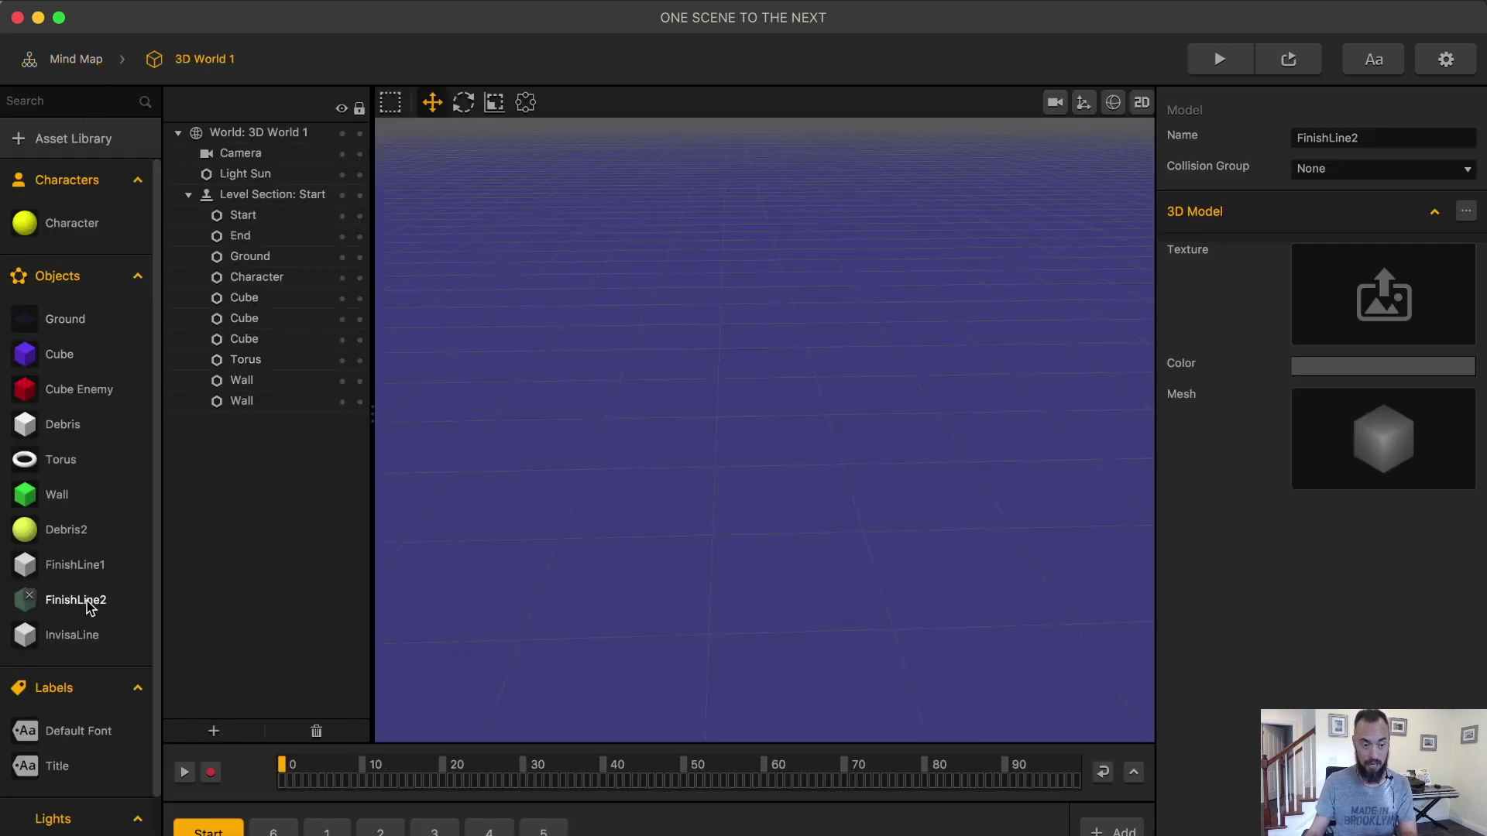
pyautogui.doubleClick(82, 568)
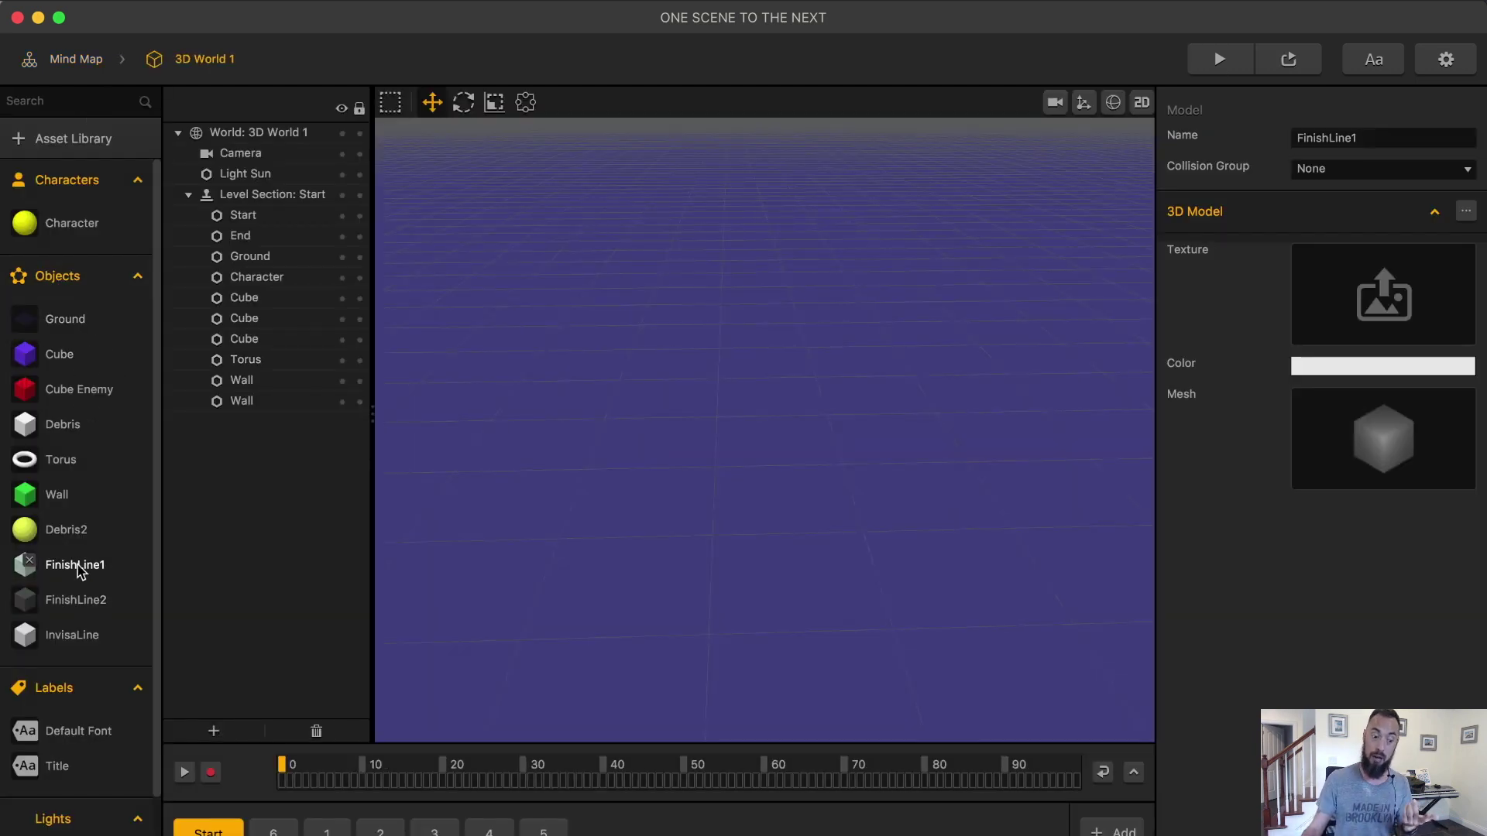
pyautogui.click(852, 377)
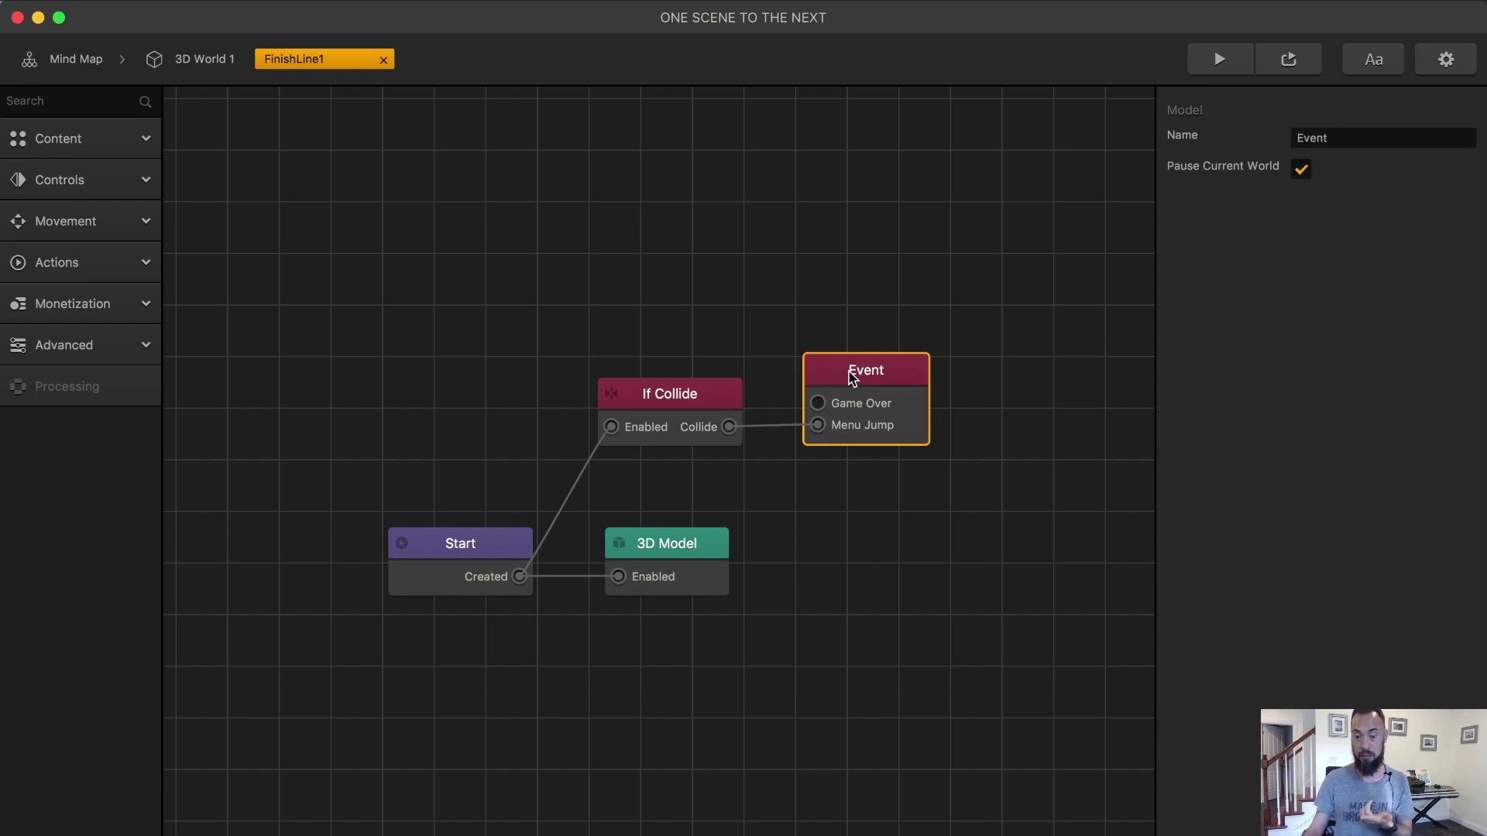
pyautogui.click(183, 62)
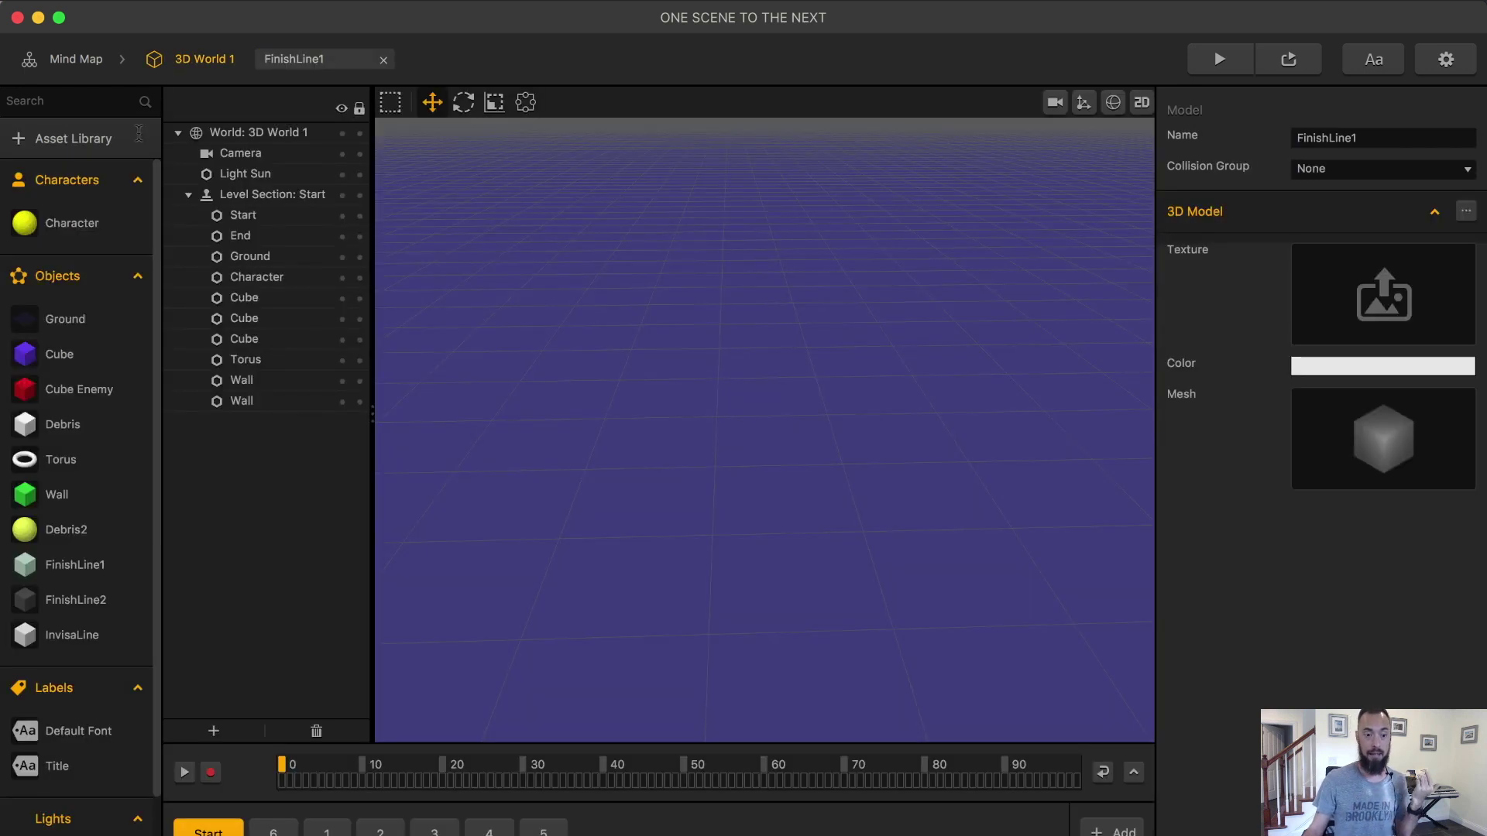
pyautogui.click(76, 601)
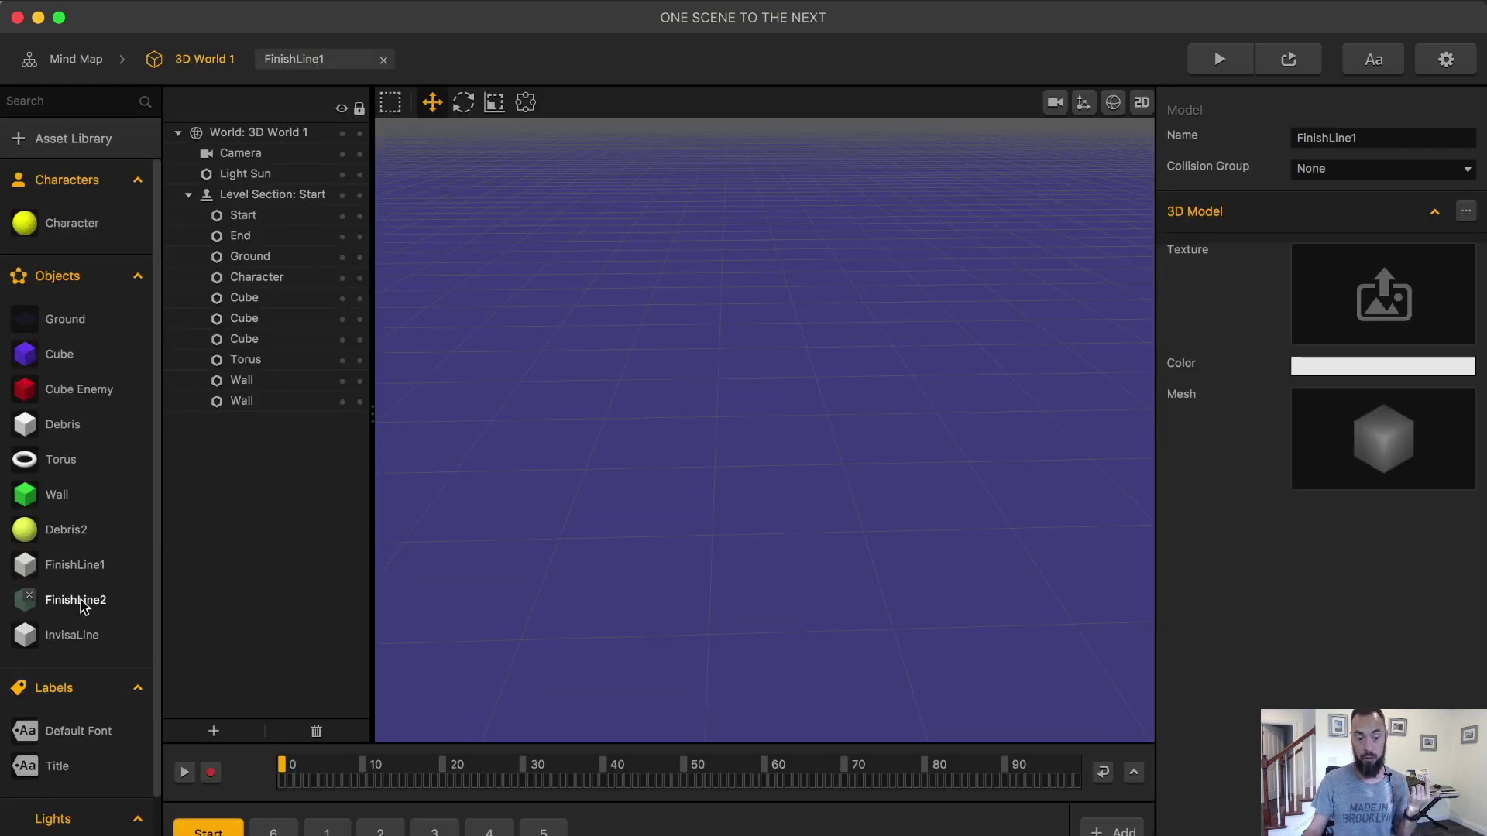
pyautogui.doubleClick(59, 646)
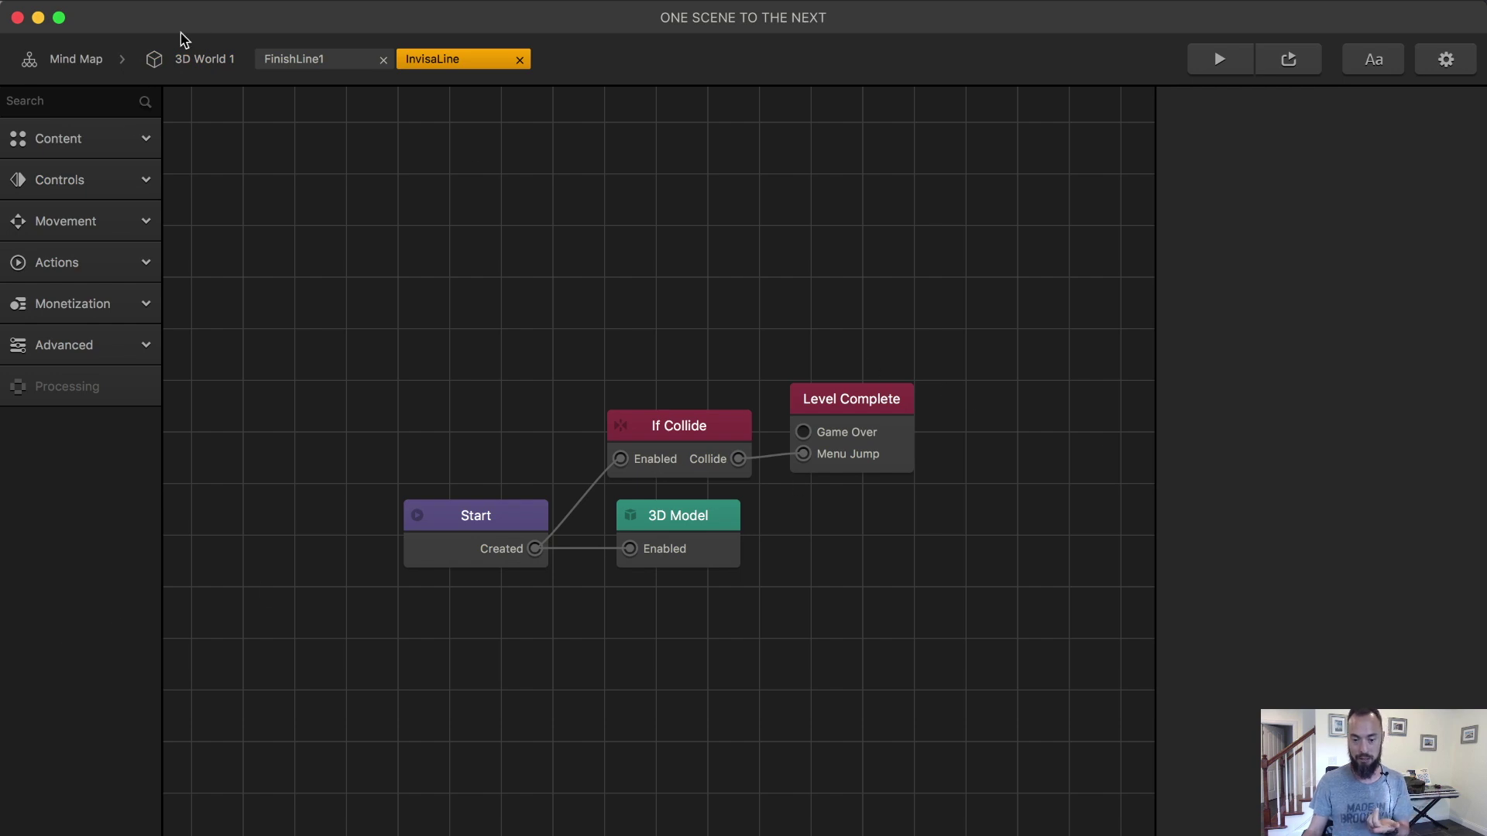
# On the mind map, move Complete's Load wire from 3D World 1's Event to Level Complete
pyautogui.click(100, 59)
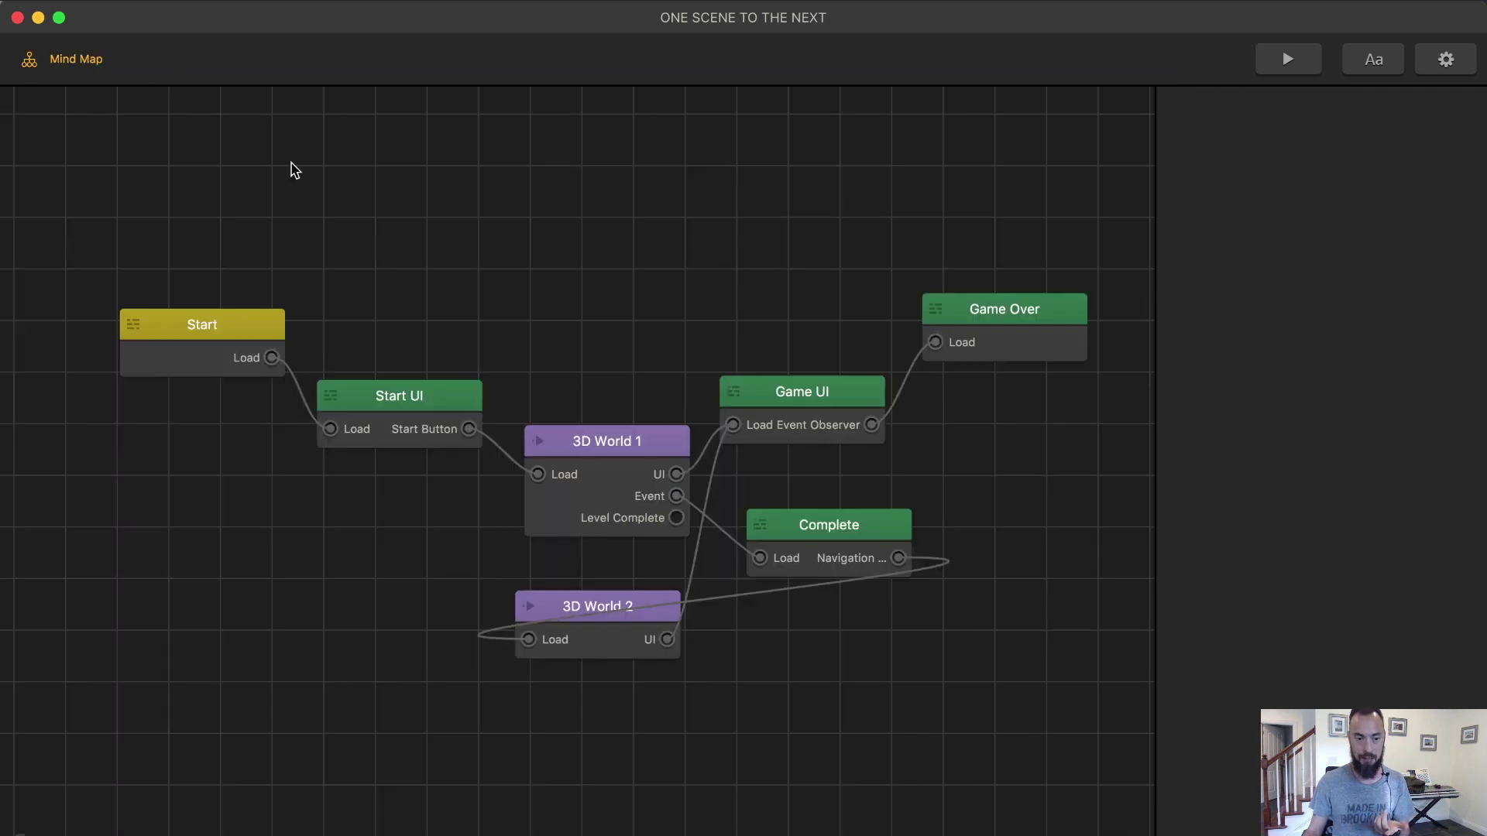
pyautogui.click(676, 497)
pyautogui.moveTo(760, 557)
pyautogui.mouseDown()
pyautogui.moveTo(763, 503)
pyautogui.moveTo(673, 520)
pyautogui.moveTo(759, 562)
pyautogui.mouseUp()
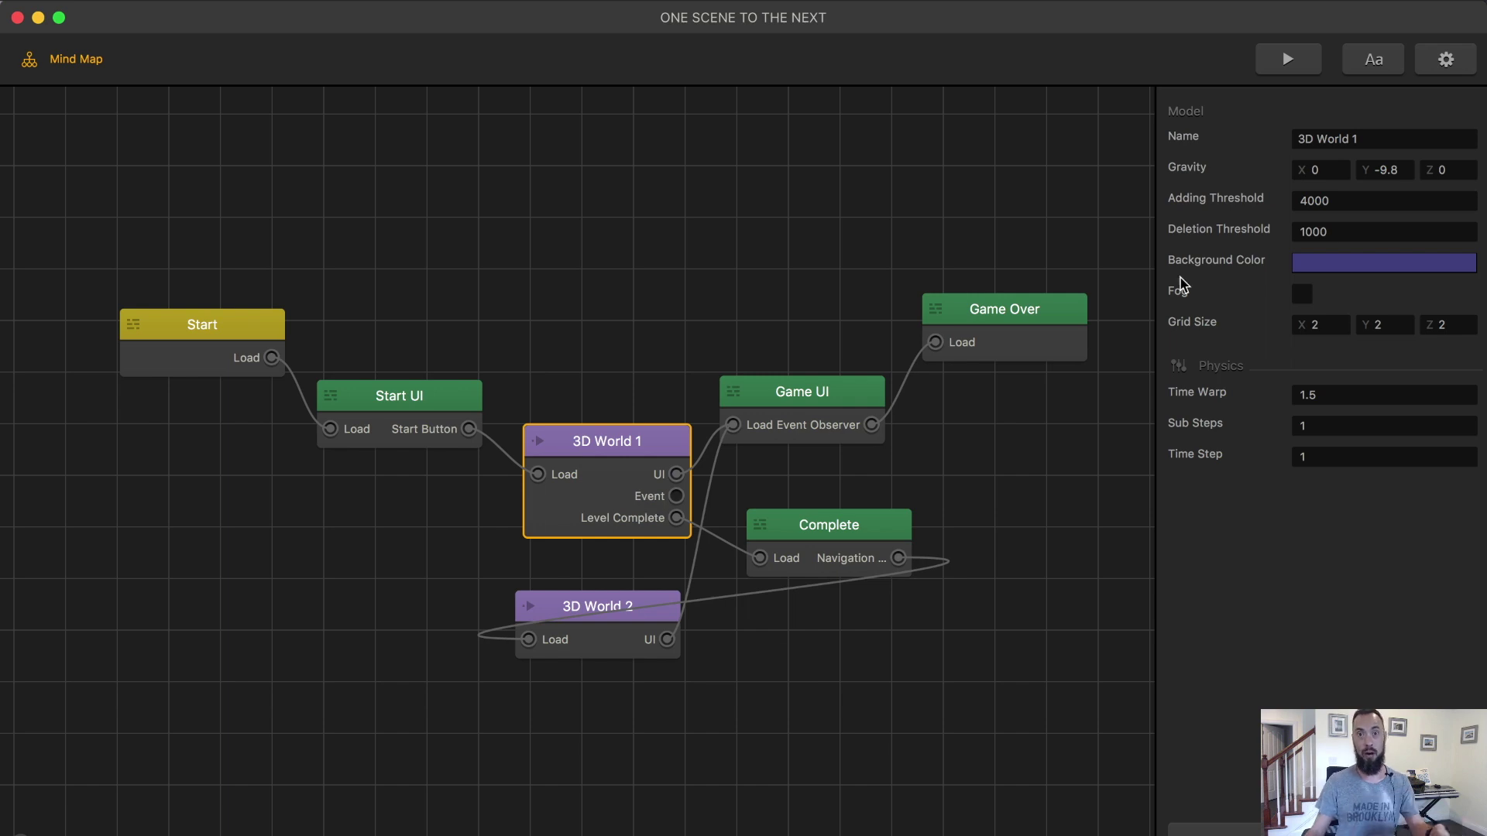
# Briefly preview the game, close it, and save the project with Cmd+S
pyautogui.click(1274, 61)
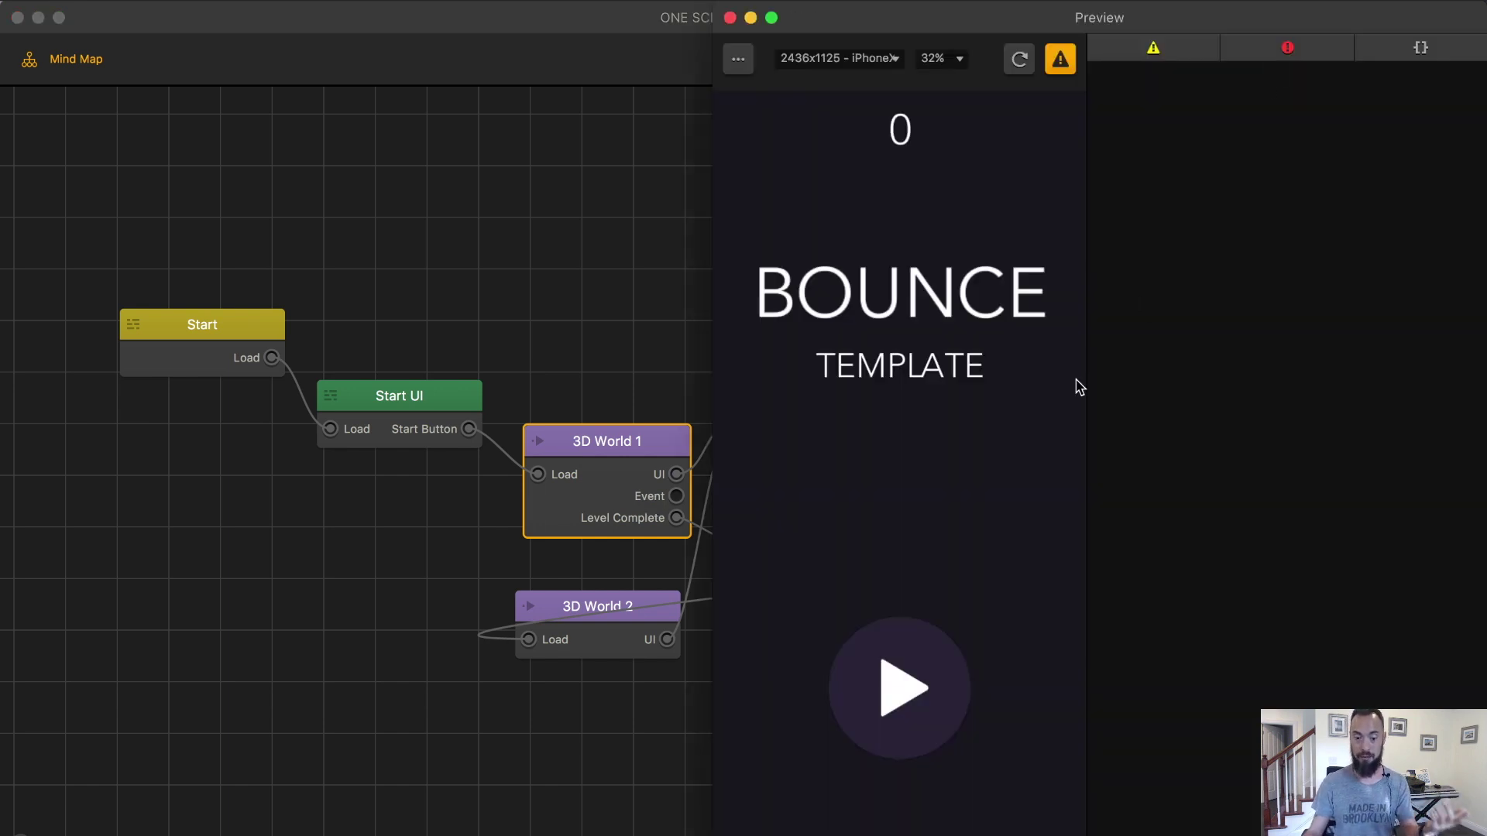
pyautogui.press('super+w')
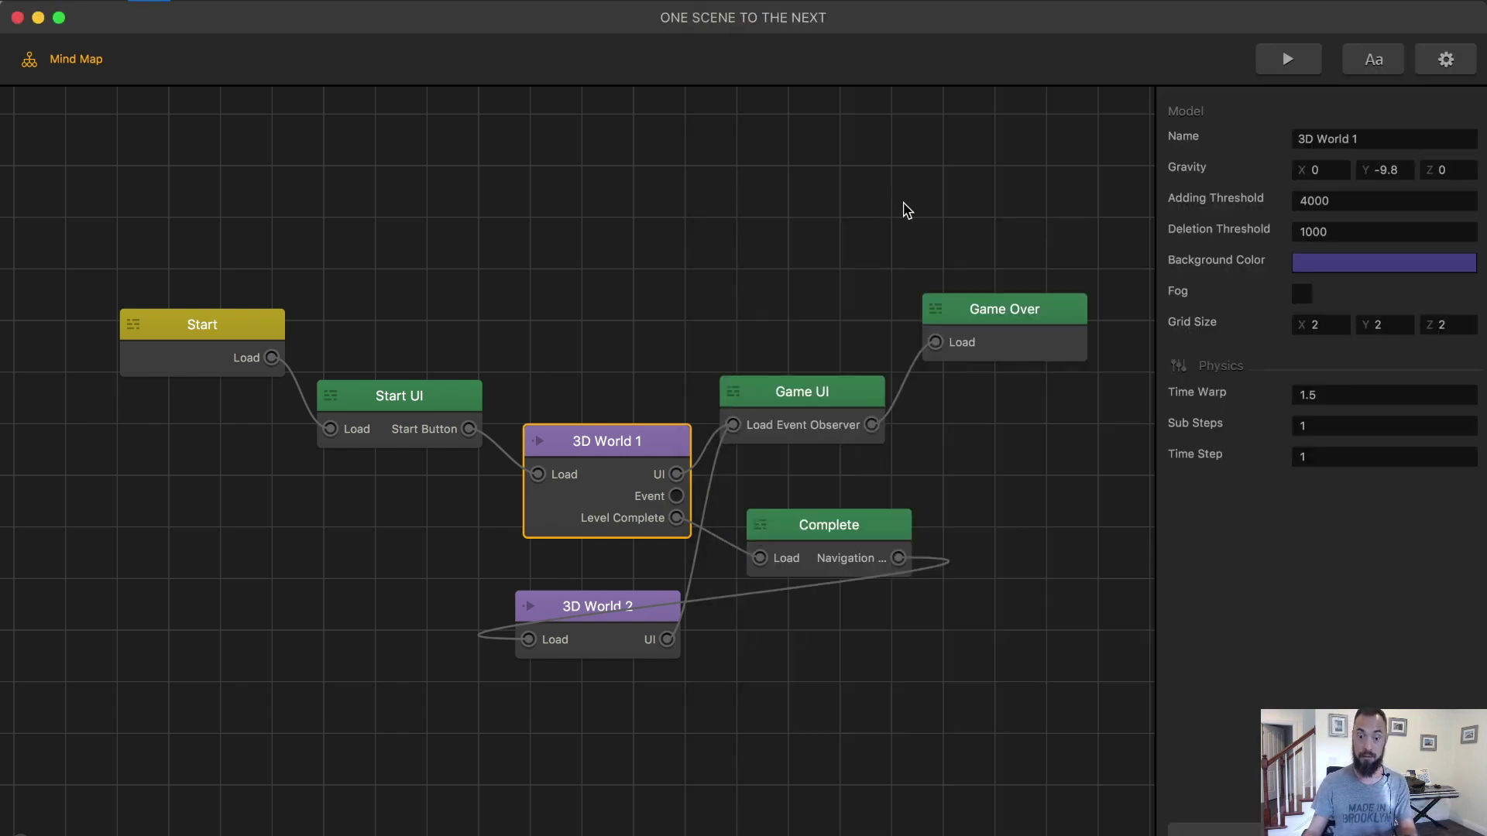
pyautogui.press('super+s')
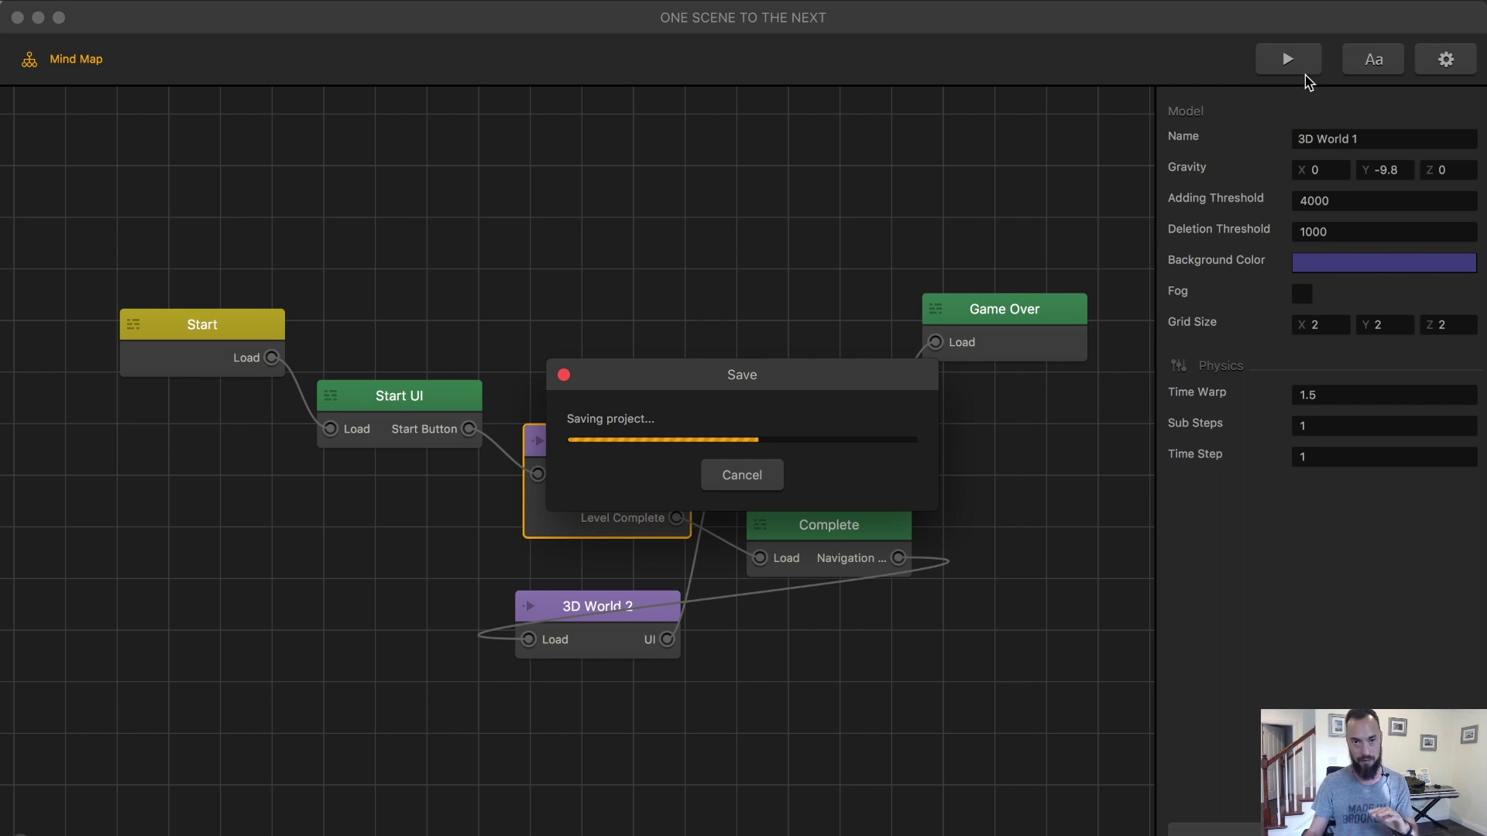
# Play through the level in preview until it reaches Level 2, then close the preview
pyautogui.click(1306, 70)
pyautogui.moveTo(968, 714); pyautogui.dragTo(871, 688)
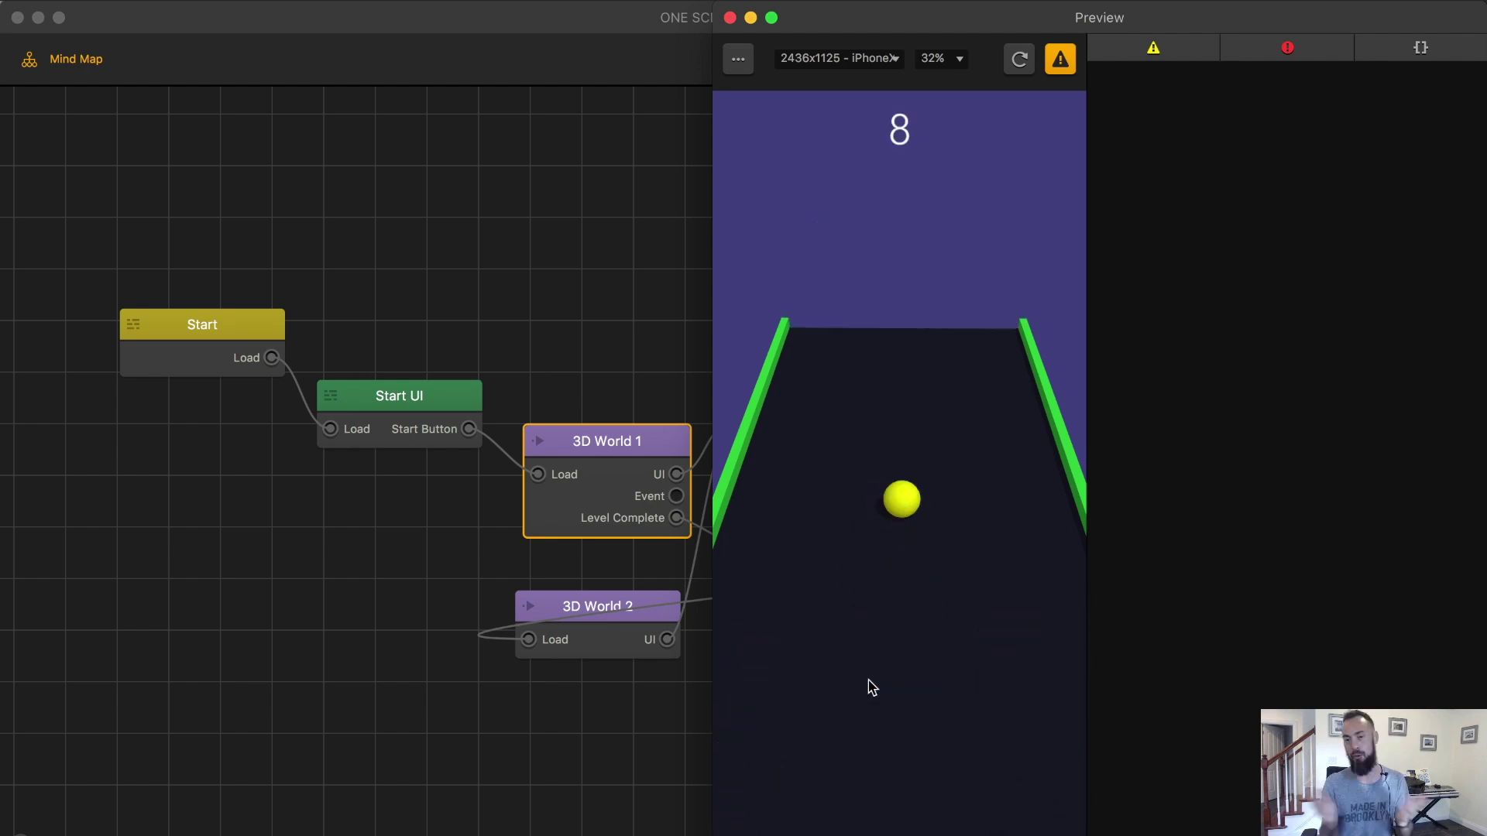
pyautogui.click(730, 17)
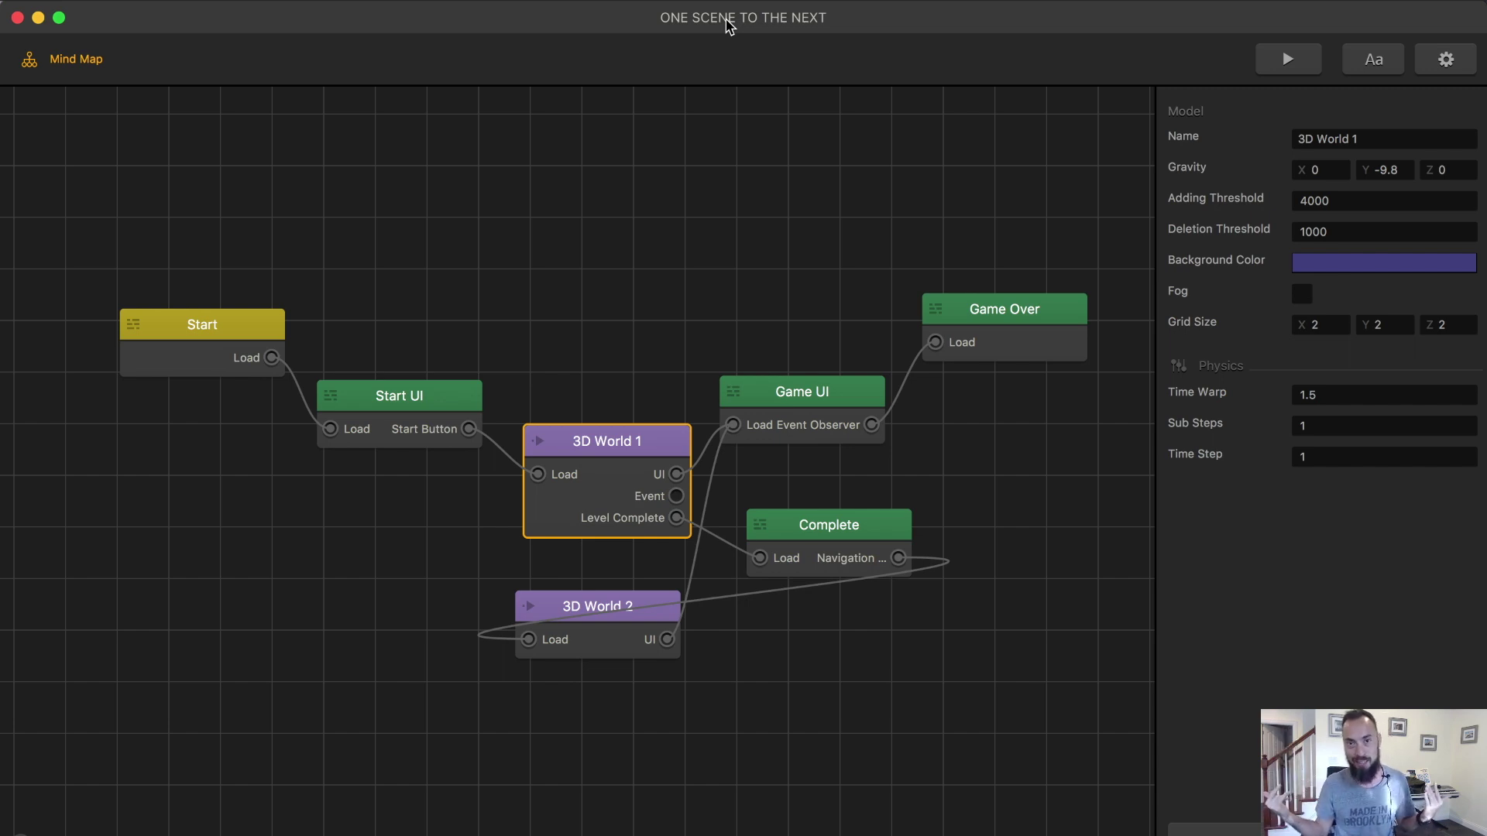
# Show all open windows in Mission Control, including Spotify, OBS, Slack, Telegram and Buildbox
pyautogui.hotkey('ctrl', 'Up')
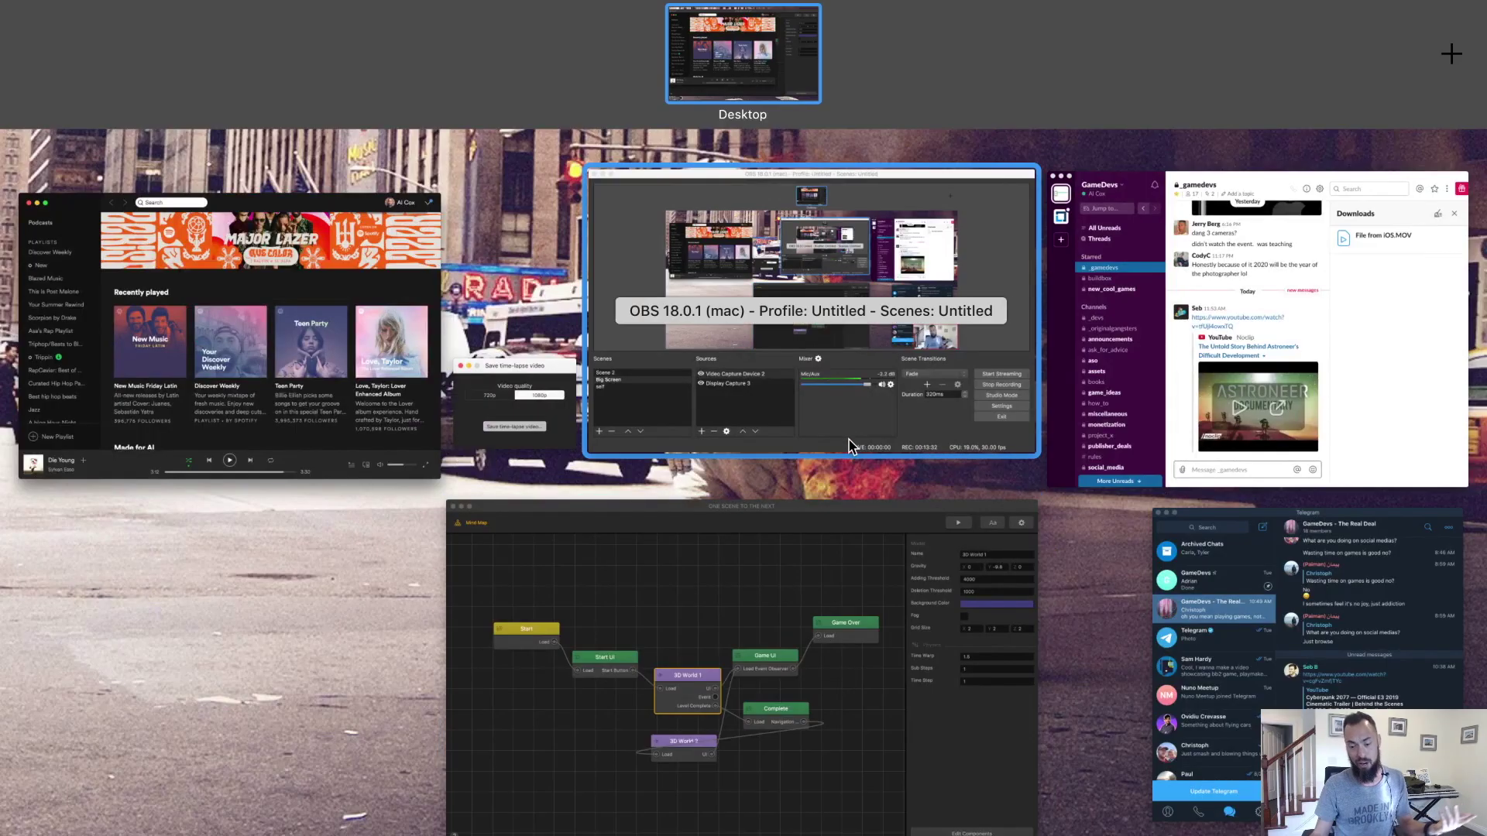